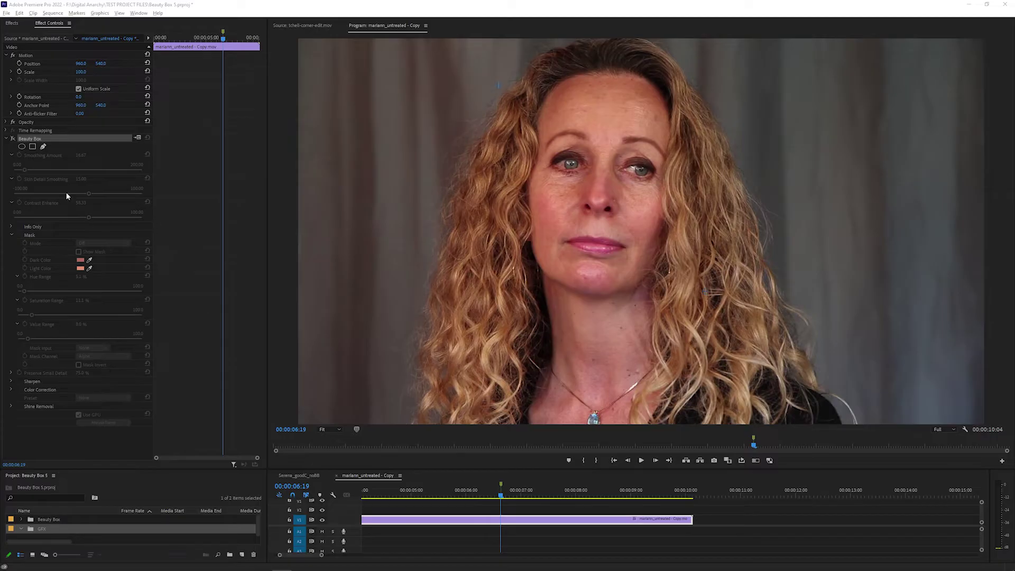
Re-enable Beauty Box, raise Smoothing Amount to about 124, and play back from around six seconds.
{"action": "left_click", "coordinate": [12, 139]}
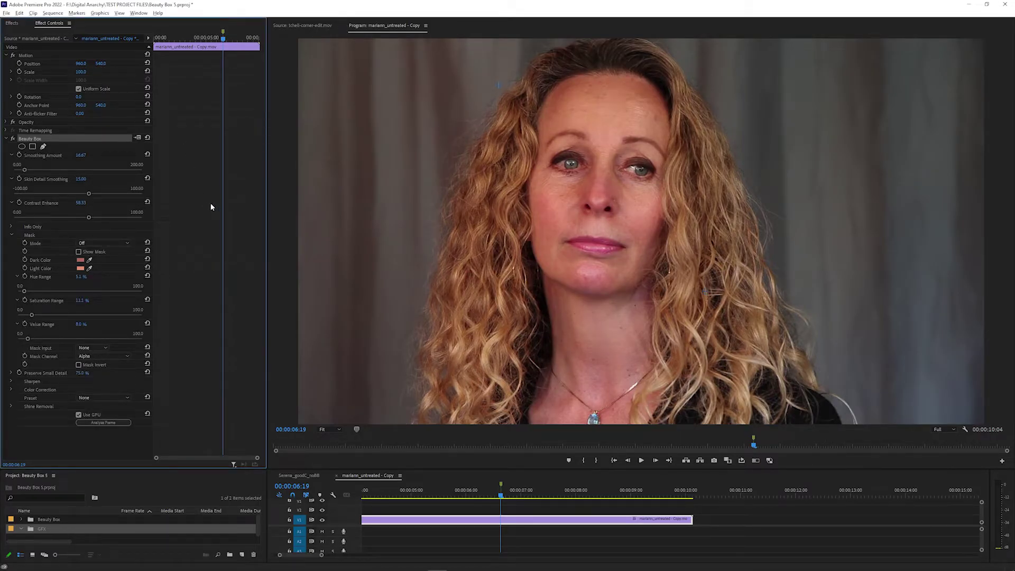
{"action": "mouse_move", "coordinate": [24, 170]}
{"action": "left_mouse_down"}
{"action": "mouse_move", "coordinate": [93, 174]}
{"action": "mouse_move", "coordinate": [24, 169]}
{"action": "left_mouse_up"}
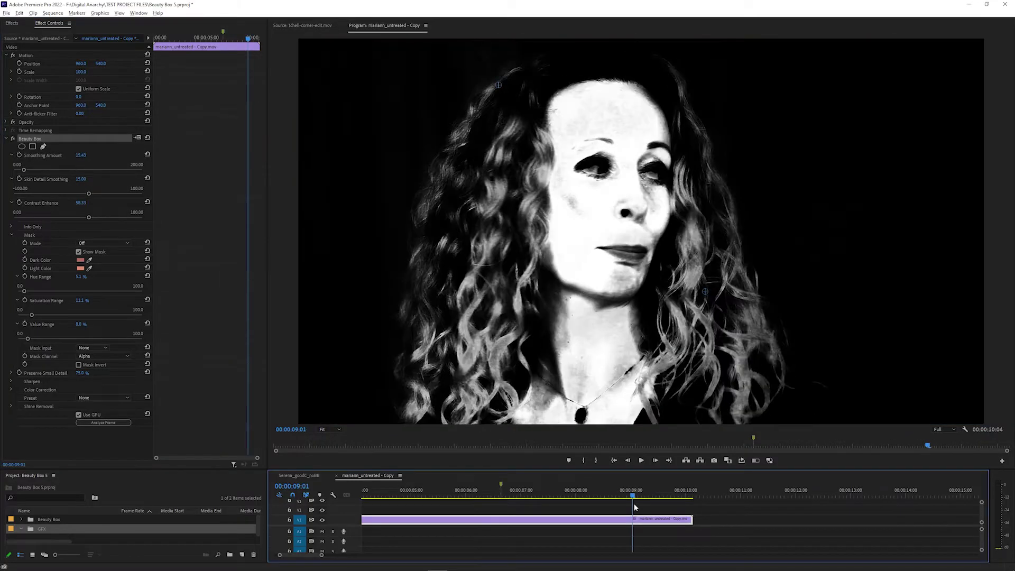
{"action": "left_click_drag", "start_coordinate": [634, 503], "coordinate": [503, 485]}
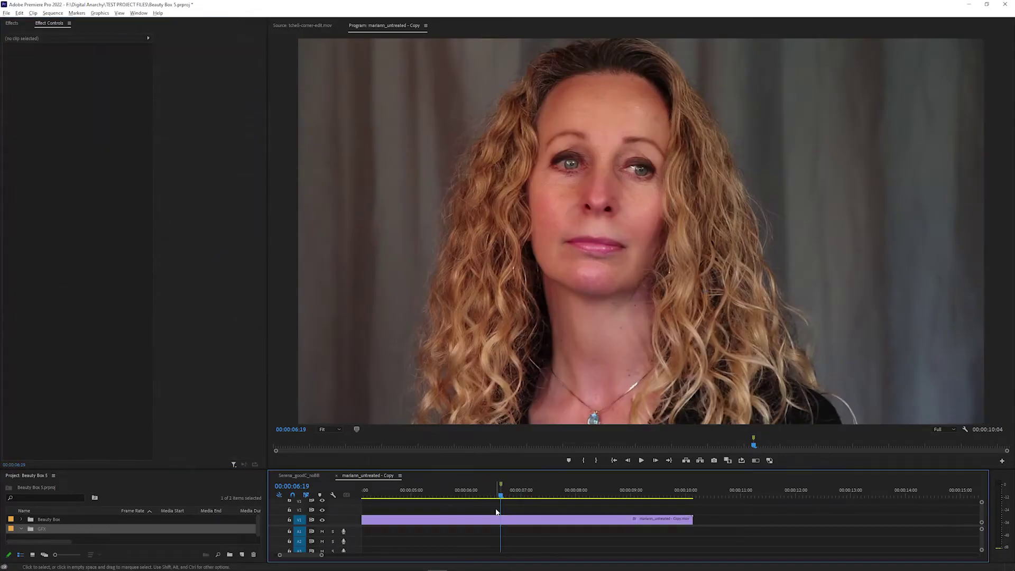
{"action": "key", "text": "space"}
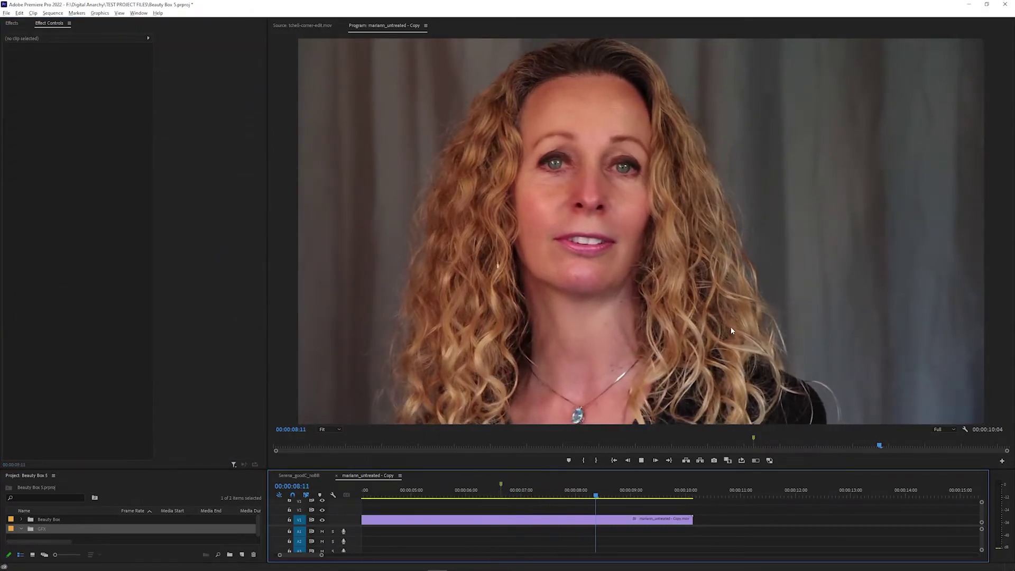
{"action": "key", "text": "space"}
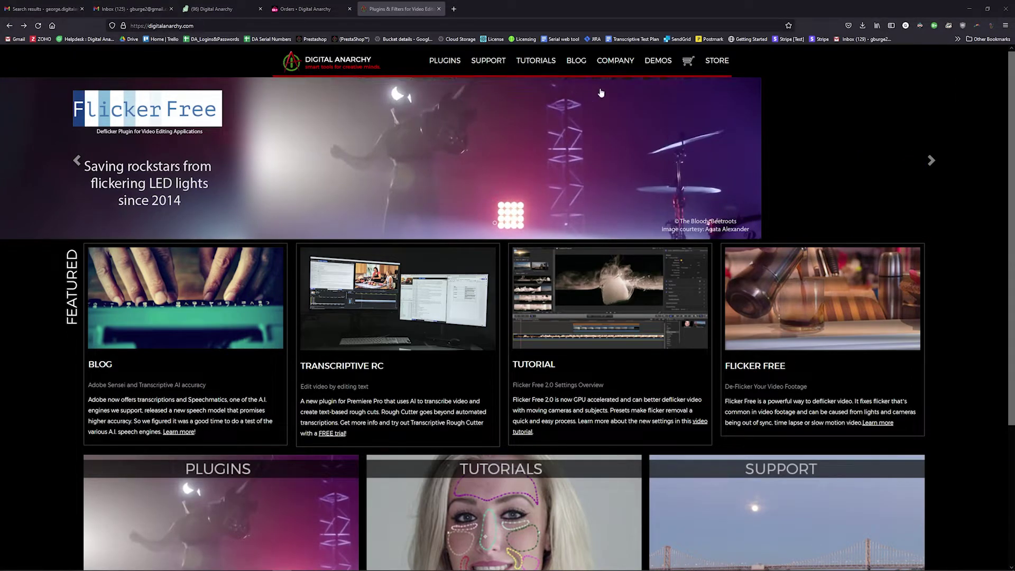
Go to the Windows plugin demos page under DEMOS and select the Beauty Box Video 5.0.3 demo description.
{"action": "mouse_move", "coordinate": [651, 70]}
{"action": "left_click", "coordinate": [394, 112]}
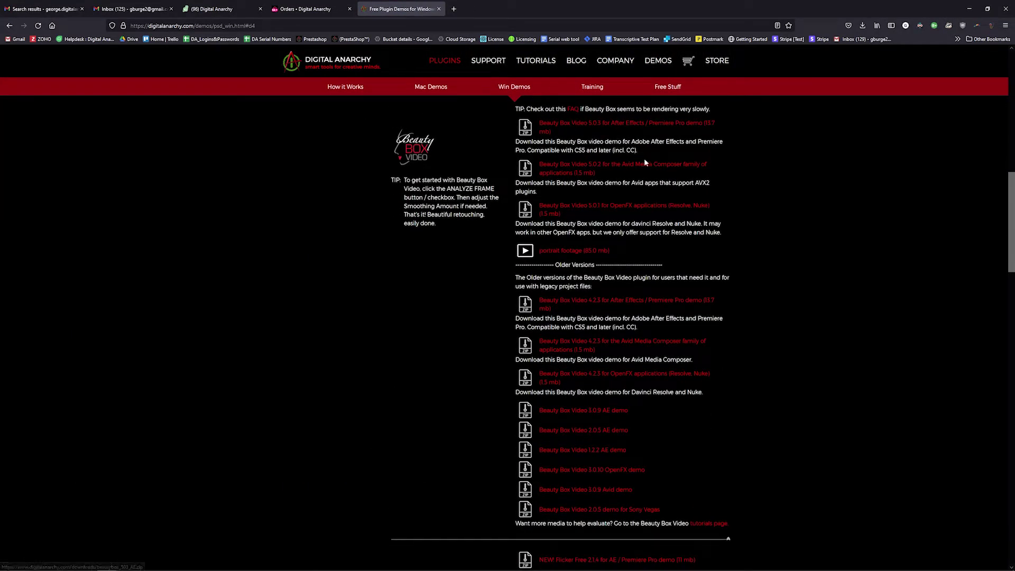
{"action": "left_click_drag", "start_coordinate": [638, 151], "coordinate": [541, 127]}
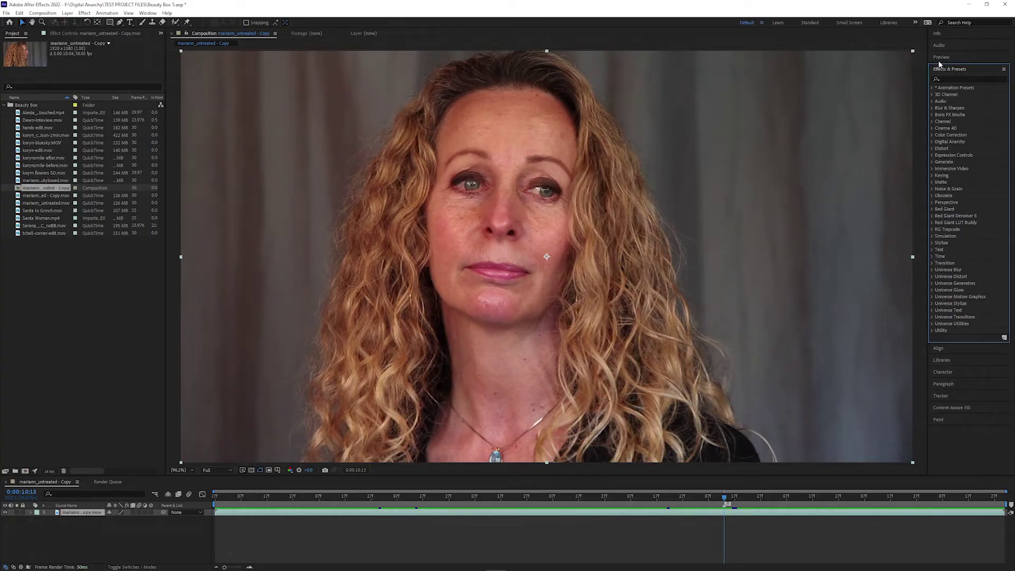
Expand the Digital Anarchy effects group and drop Beauty Box onto the interview clip.
{"action": "left_click", "coordinate": [932, 142]}
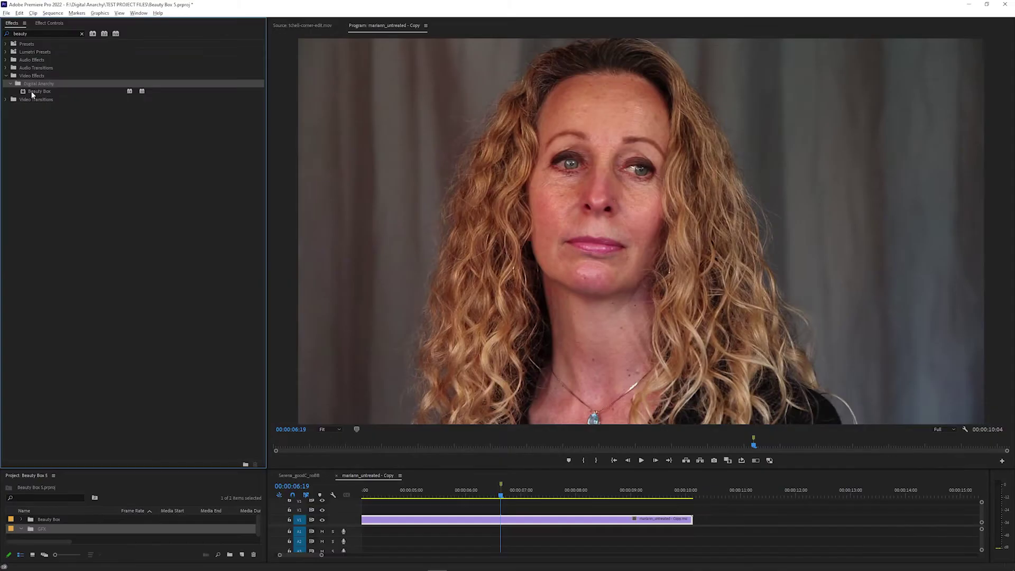
{"action": "left_click_drag", "start_coordinate": [39, 91], "coordinate": [506, 520]}
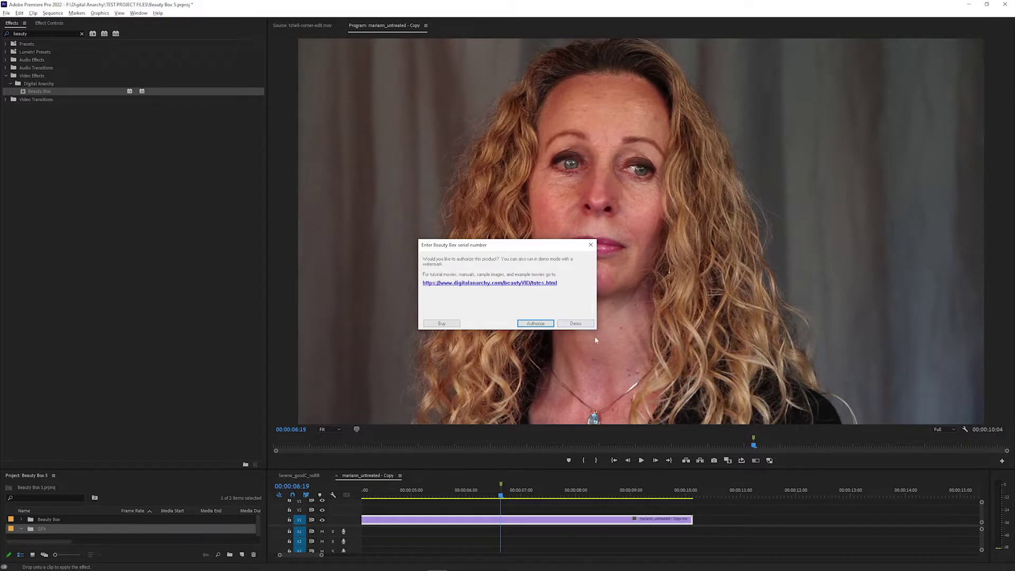
Run Beauty Box in demo mode, then reopen its Setup prompt and choose to authorize with a serial number.
{"action": "left_click", "coordinate": [575, 323]}
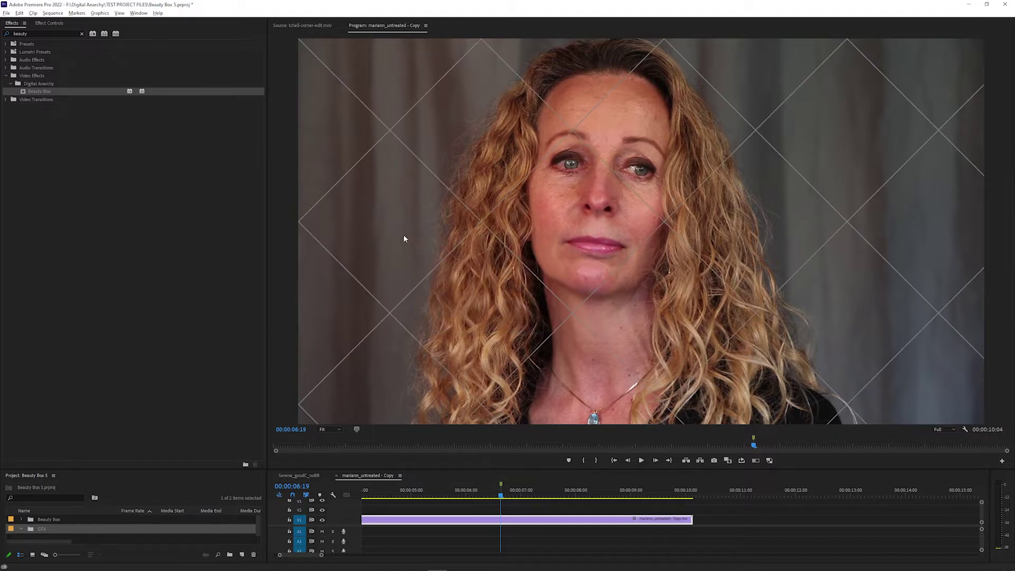
{"action": "left_click", "coordinate": [41, 23]}
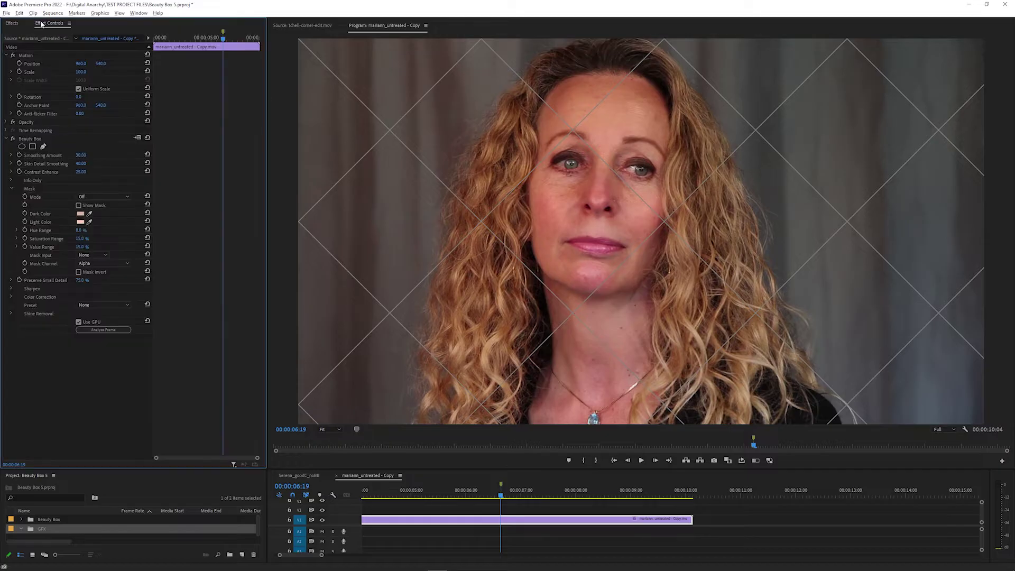
{"action": "left_click", "coordinate": [138, 138]}
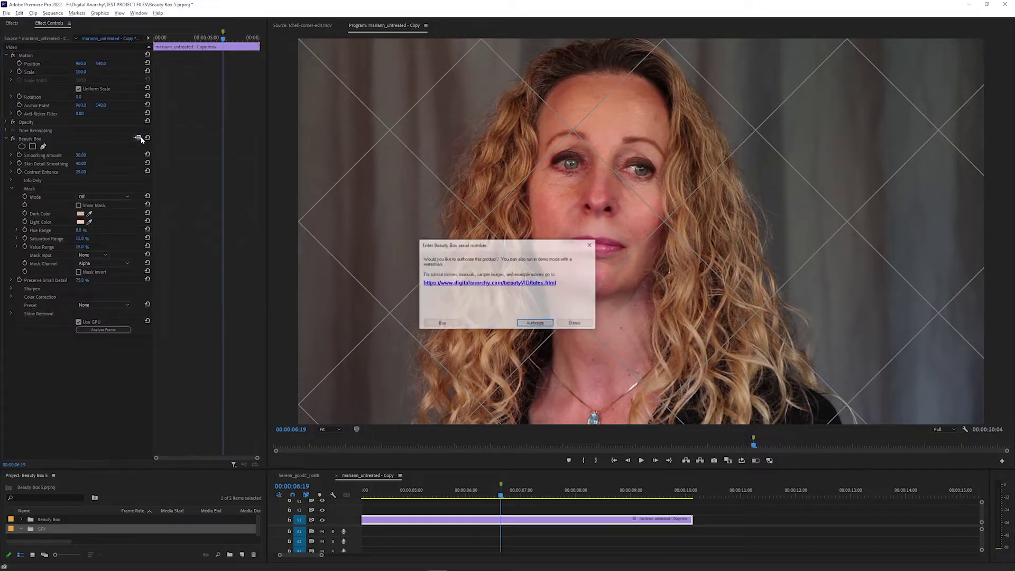
{"action": "left_click", "coordinate": [497, 310]}
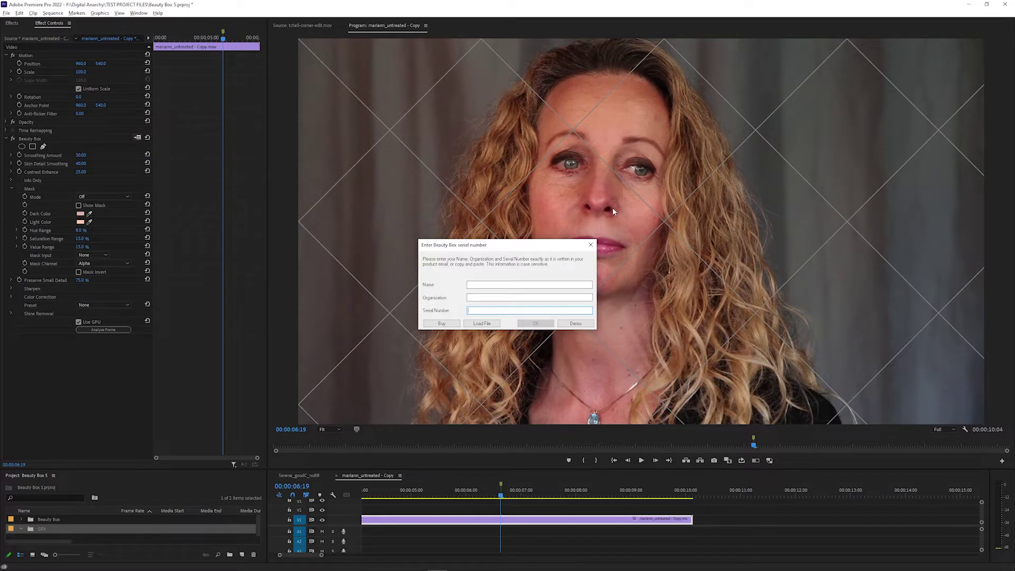
Paste the licence serial number and confirm activation to remove the demo watermark.
{"action": "key", "text": "ctrl+v"}
{"action": "left_click", "coordinate": [529, 323]}
{"action": "left_click", "coordinate": [528, 324]}
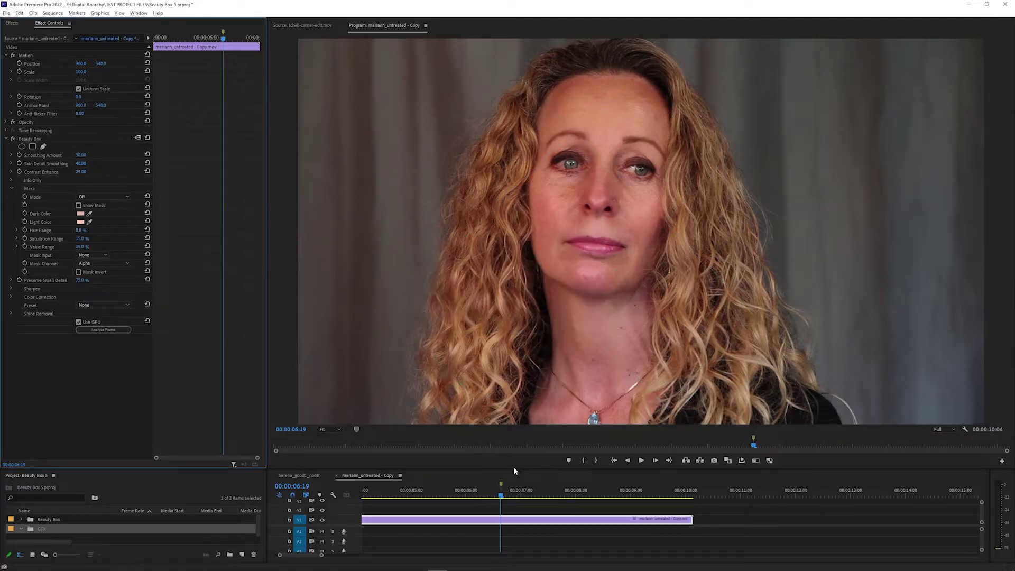
Play the clip from 00:00:07:10 and stop back at 00:00:06:19.
{"action": "left_click", "coordinate": [541, 497]}
{"action": "key", "text": "space"}
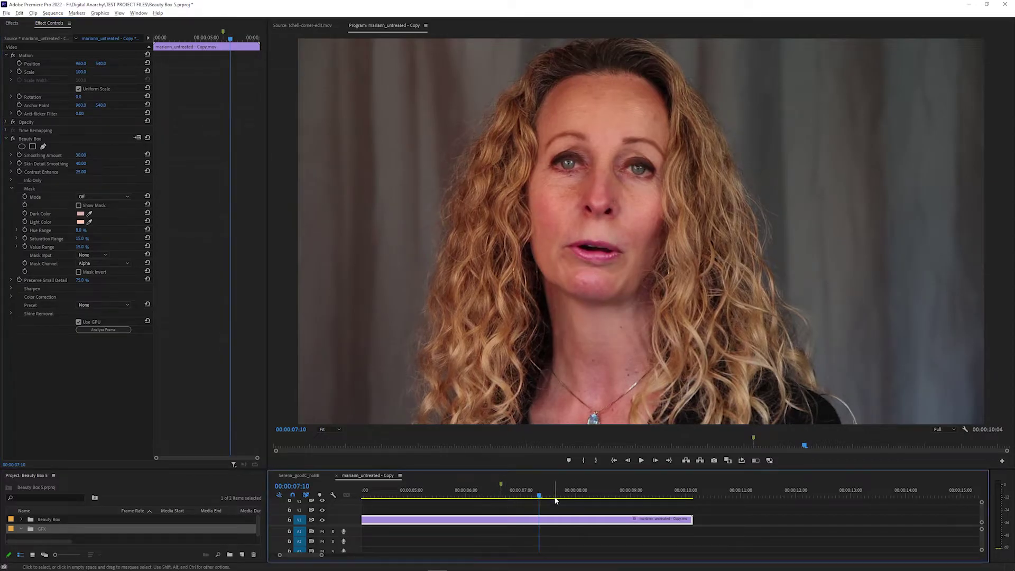
{"action": "left_click", "coordinate": [501, 485]}
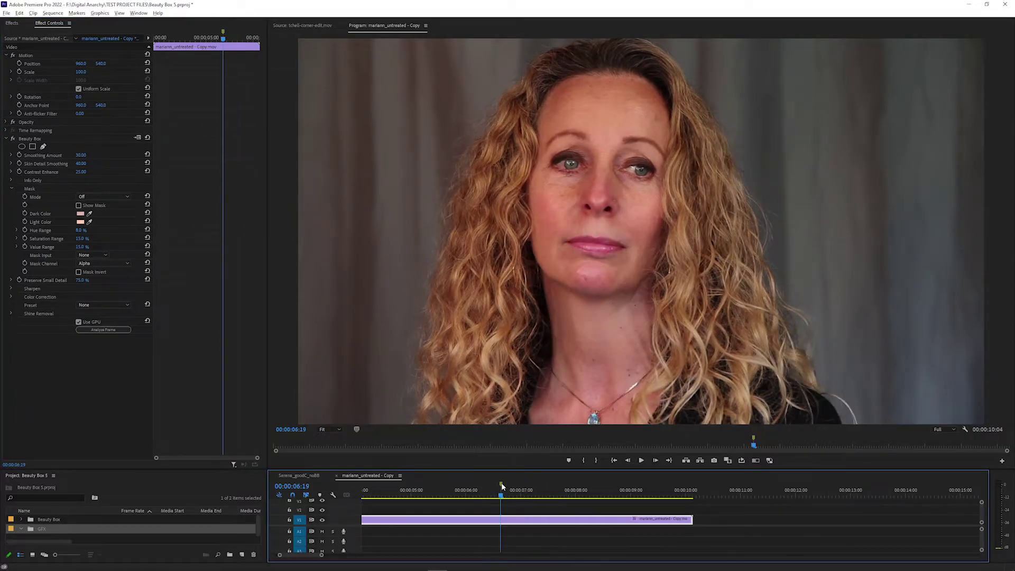
{"action": "left_click", "coordinate": [137, 138]}
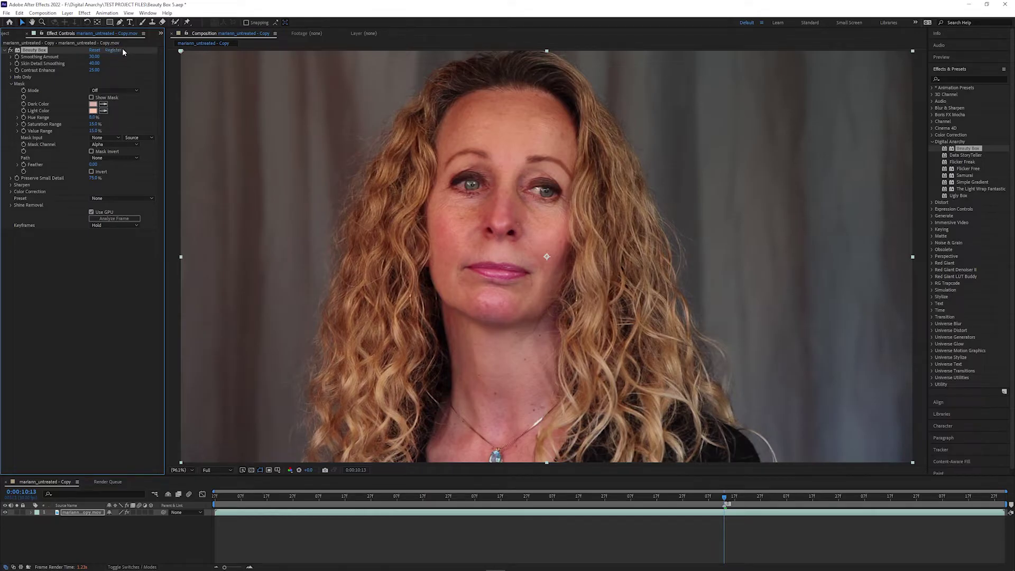
Open the Beauty Box licence details via Register and deactivate the licence.
{"action": "left_click", "coordinate": [121, 49]}
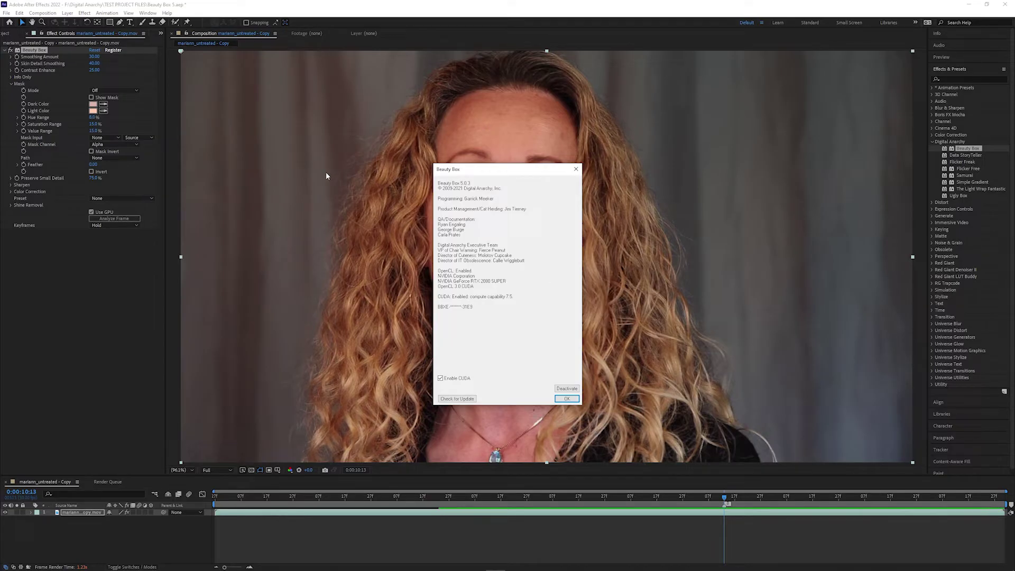
{"action": "left_click", "coordinate": [566, 390]}
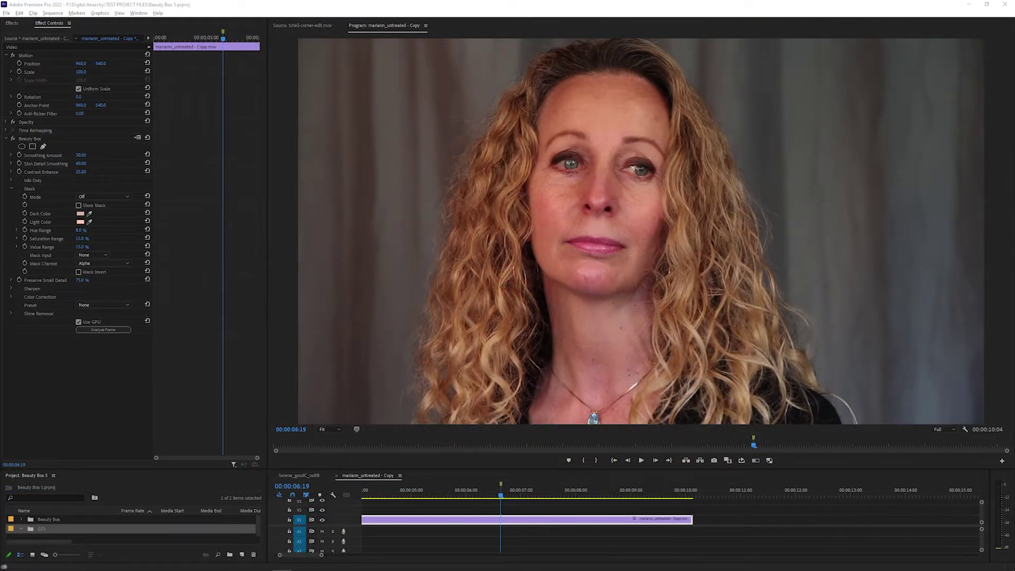
Analyze the frame to sample new skin colours, then turn on Beauty Box's Show Mask.
{"action": "left_click", "coordinate": [137, 403]}
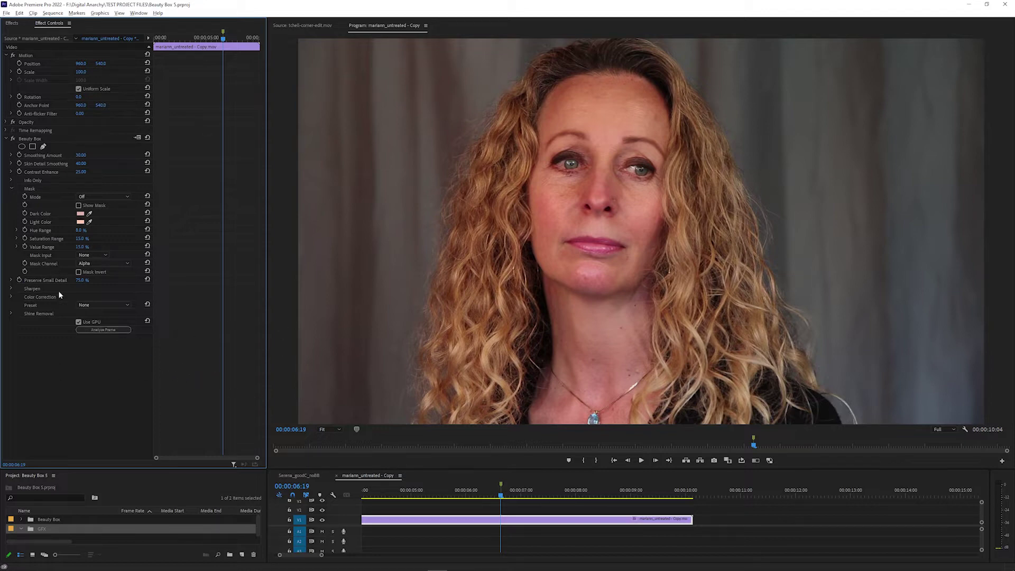
{"action": "left_click", "coordinate": [110, 332]}
{"action": "left_click", "coordinate": [78, 205]}
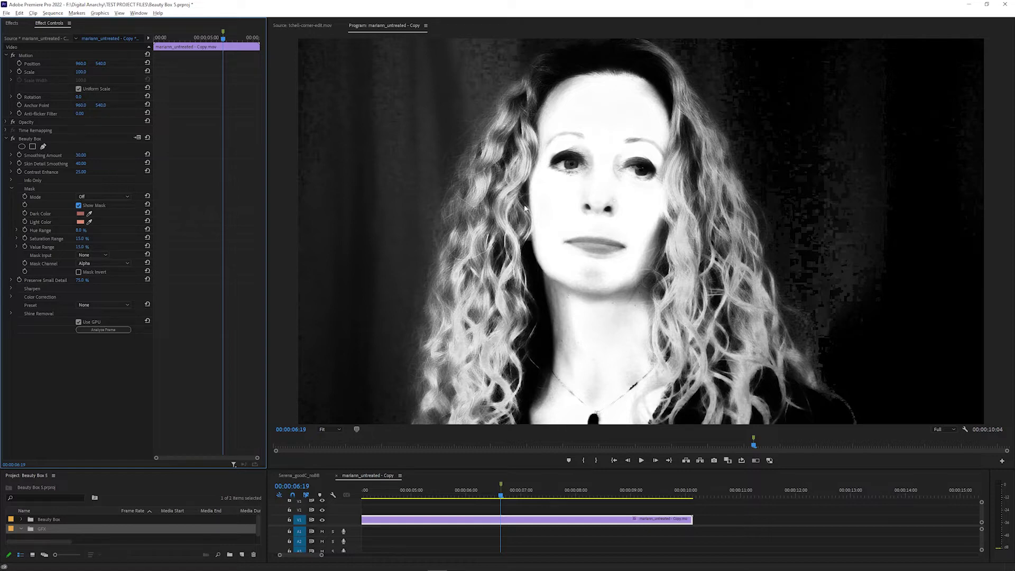
Jump to the marker at 00:00:06:19 with the mask showing, then switch Show Mask off.
{"action": "left_click_drag", "start_coordinate": [479, 494], "coordinate": [423, 538]}
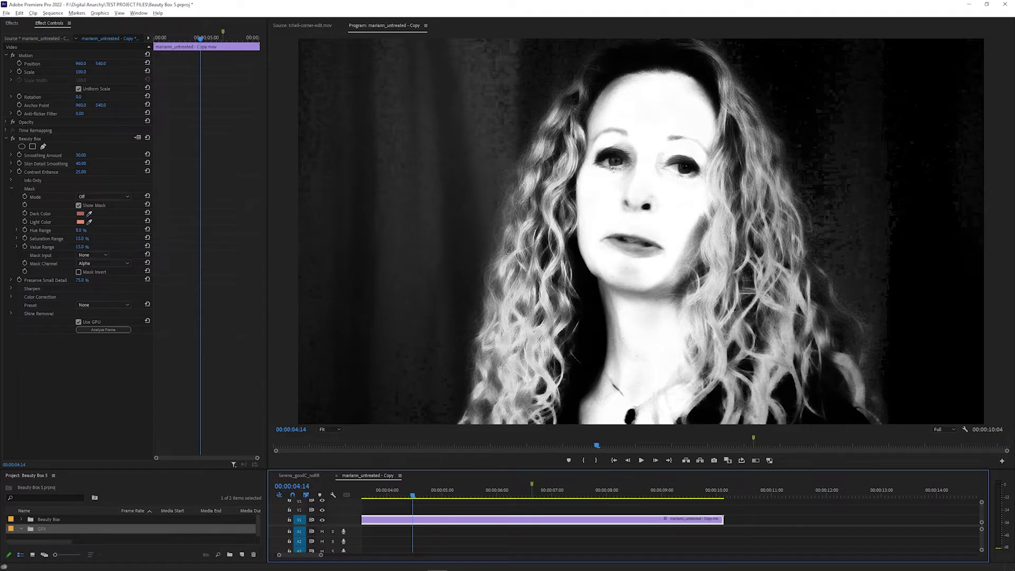
{"action": "key", "text": "shift+m"}
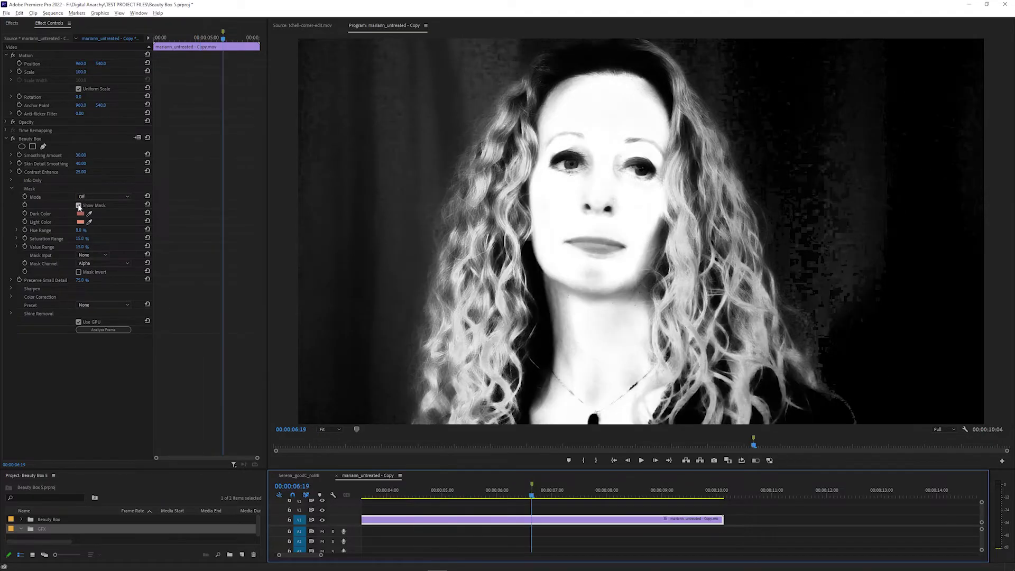
{"action": "left_click", "coordinate": [79, 206]}
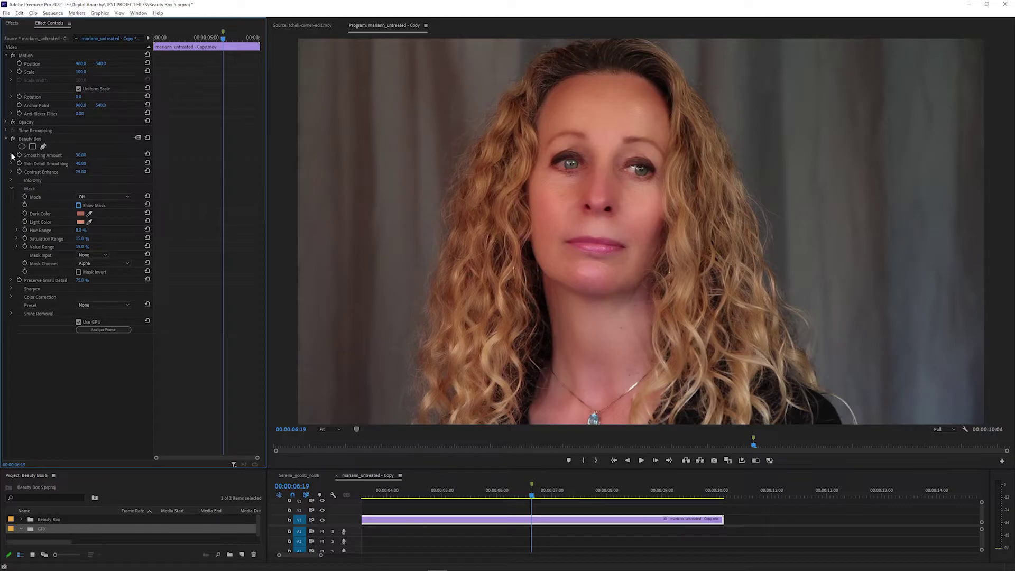
Lower Smoothing Amount to 67.90, compare with Beauty Box off and on, then drop it to 5.56.
{"action": "left_click", "coordinate": [11, 156]}
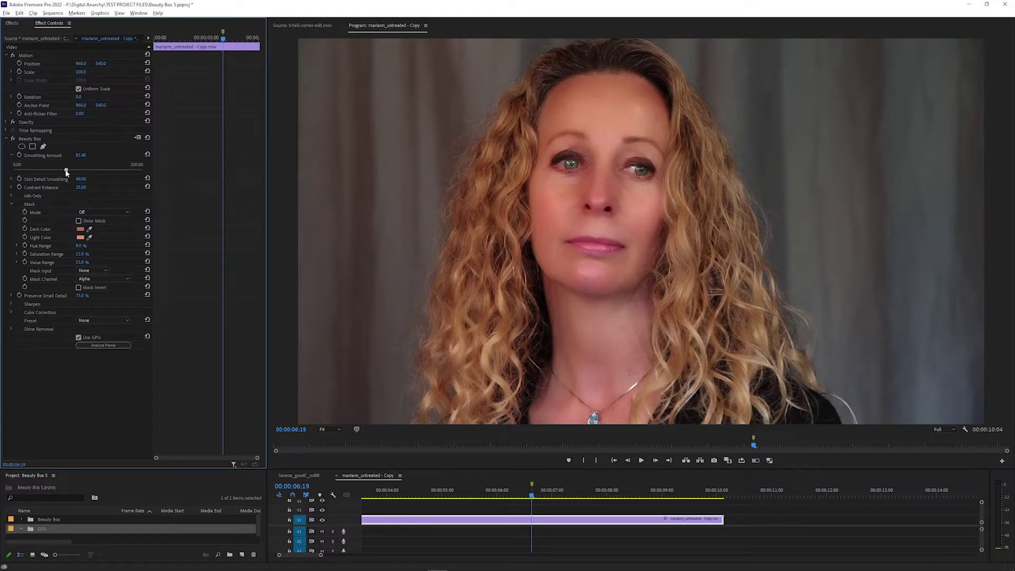
{"action": "left_click_drag", "start_coordinate": [66, 170], "coordinate": [39, 170]}
{"action": "left_click", "coordinate": [14, 139]}
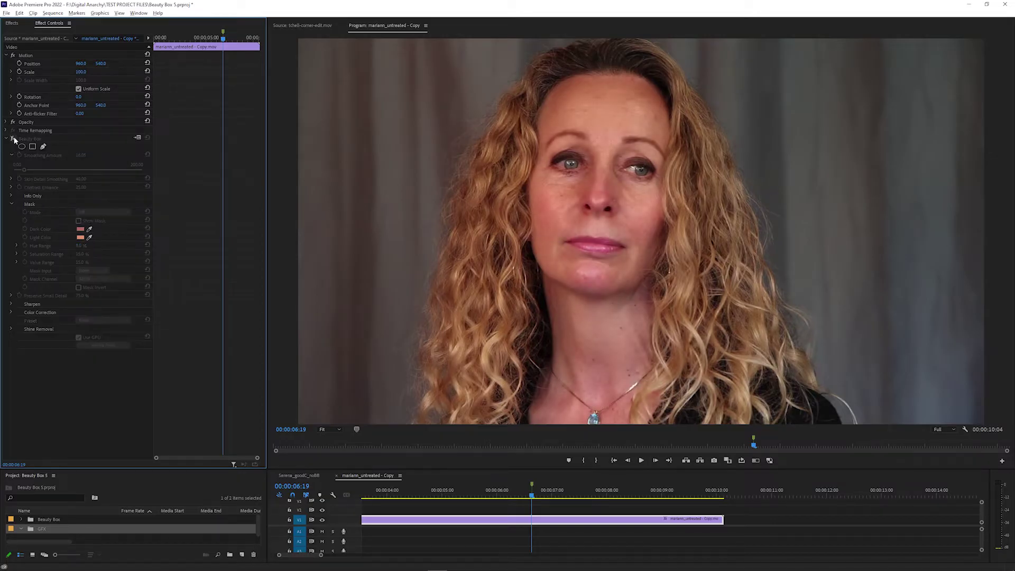
{"action": "left_click", "coordinate": [14, 139]}
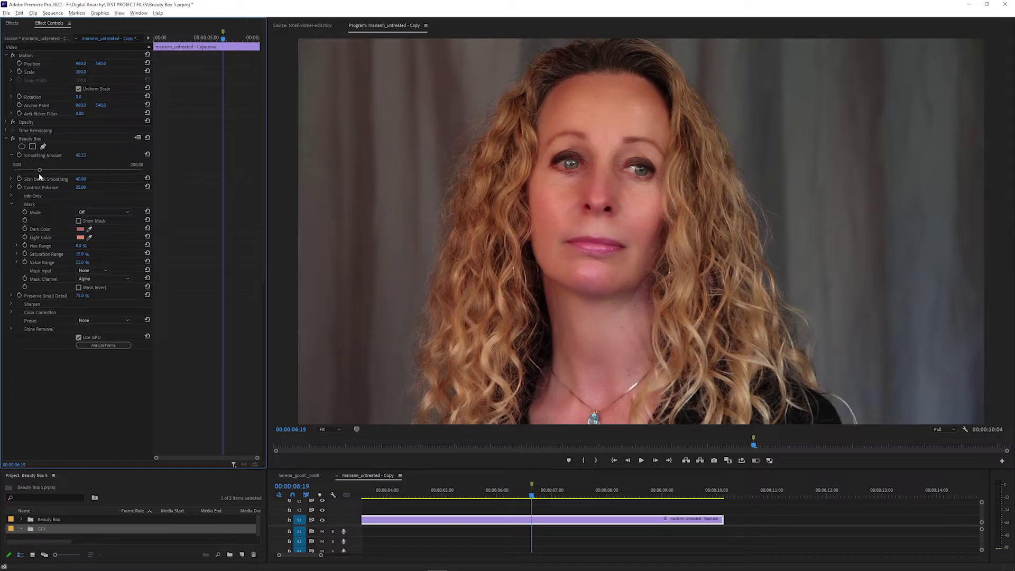
{"action": "left_click_drag", "start_coordinate": [53, 172], "coordinate": [17, 170]}
Try Skin Detail Smoothing between -14.20 and 51.23, and raise Contrast Enhance to 43.21.
{"action": "left_click", "coordinate": [11, 180]}
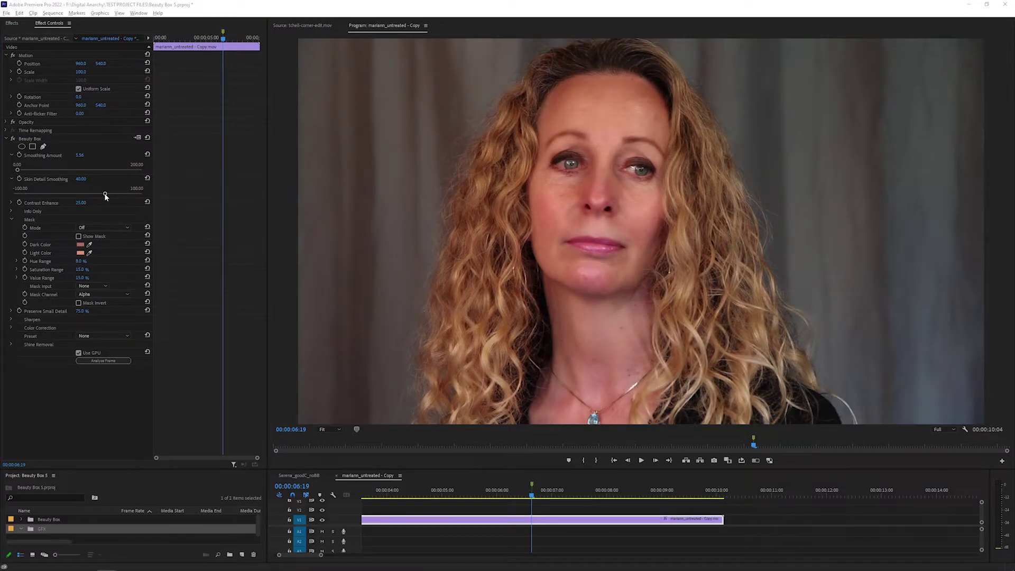
{"action": "left_click_drag", "start_coordinate": [105, 194], "coordinate": [69, 195]}
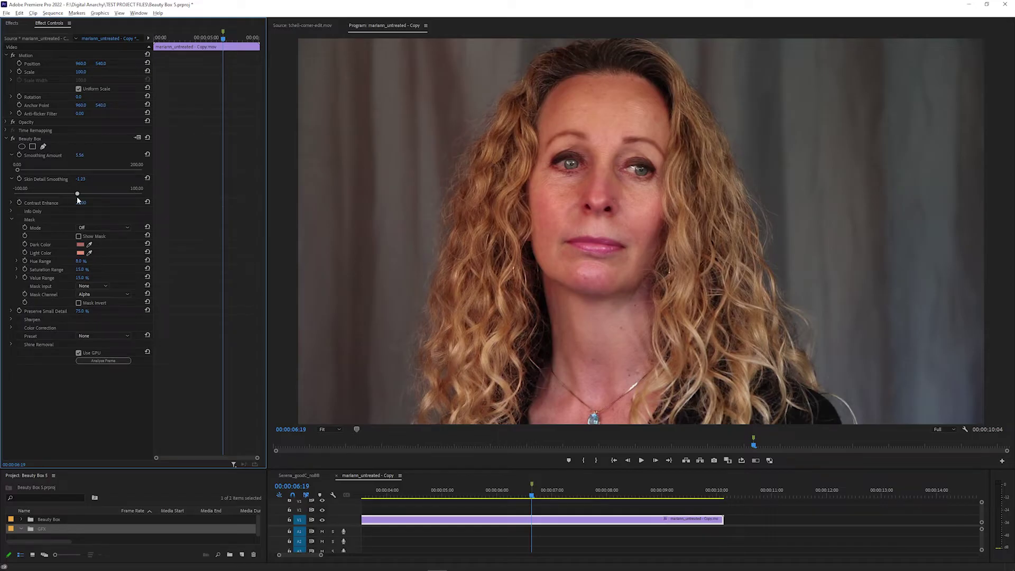
{"action": "left_click_drag", "start_coordinate": [77, 197], "coordinate": [111, 198]}
{"action": "left_click", "coordinate": [11, 203]}
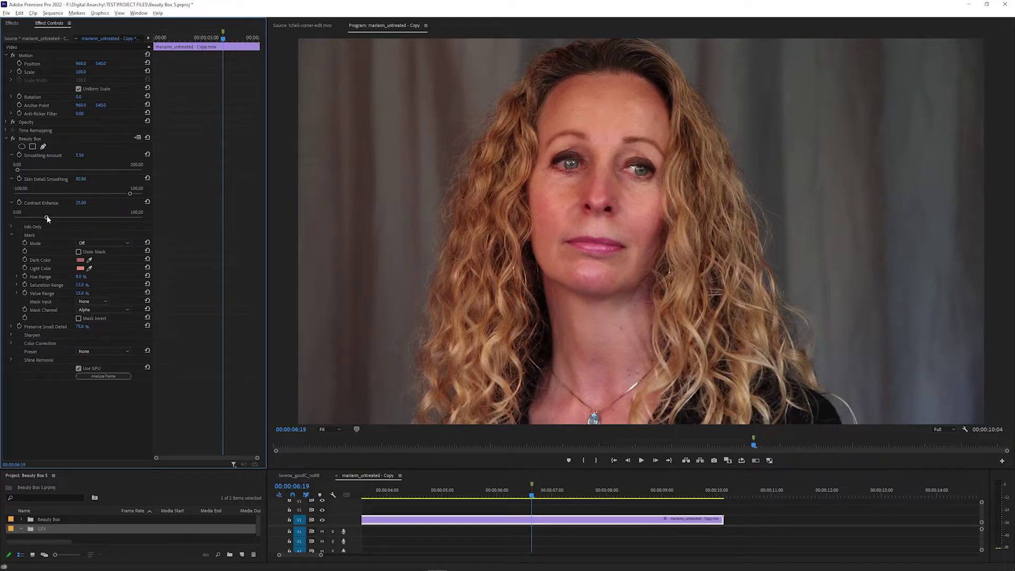
{"action": "left_click_drag", "start_coordinate": [46, 216], "coordinate": [81, 217]}
Enter 15 for Skin Detail Smoothing and set Smoothing Amount to 10.
{"action": "left_click", "coordinate": [79, 154]}
{"action": "type", "text": "15"}
{"action": "key", "text": "Tab"}
{"action": "type", "text": "15"}
{"action": "key", "text": "Return"}
{"action": "left_click_drag", "start_coordinate": [23, 170], "coordinate": [40, 175]}
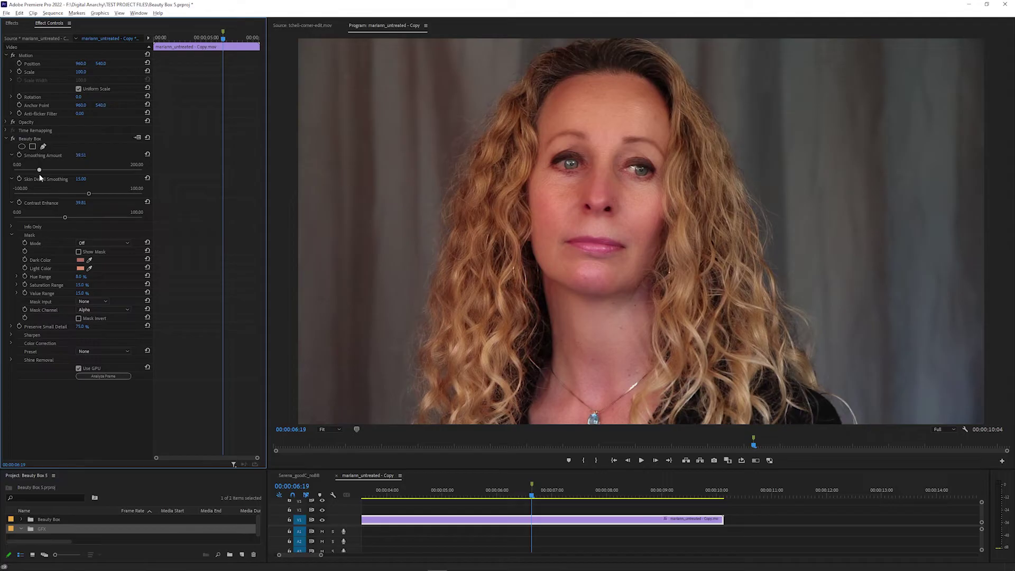
{"action": "left_click", "coordinate": [80, 155]}
{"action": "type", "text": "10"}
{"action": "key", "text": "Return"}
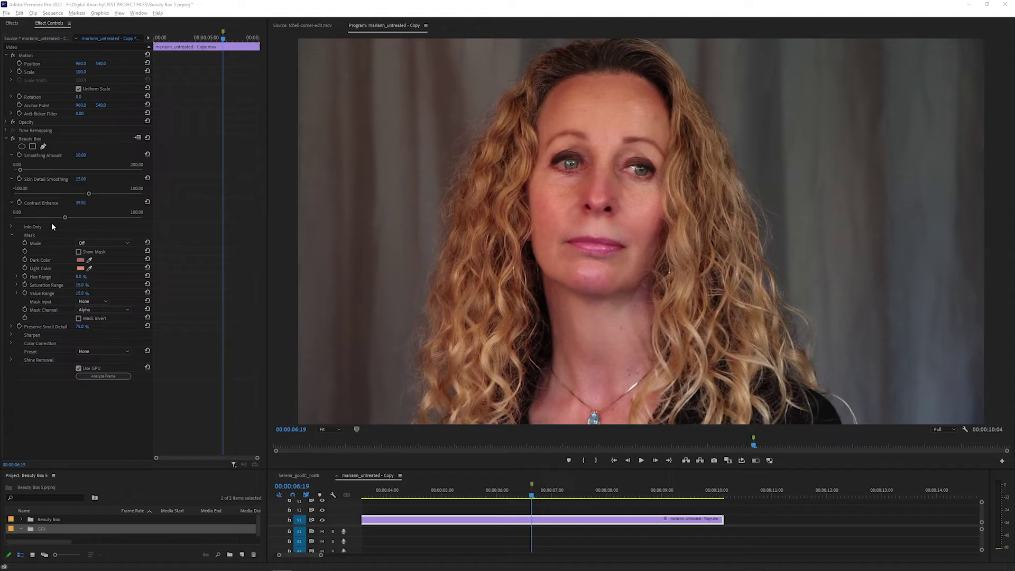
Set the Beauty Box mask mode to Set Color and sample the skin tone from her face.
{"action": "left_click", "coordinate": [93, 243]}
{"action": "left_click", "coordinate": [94, 260]}
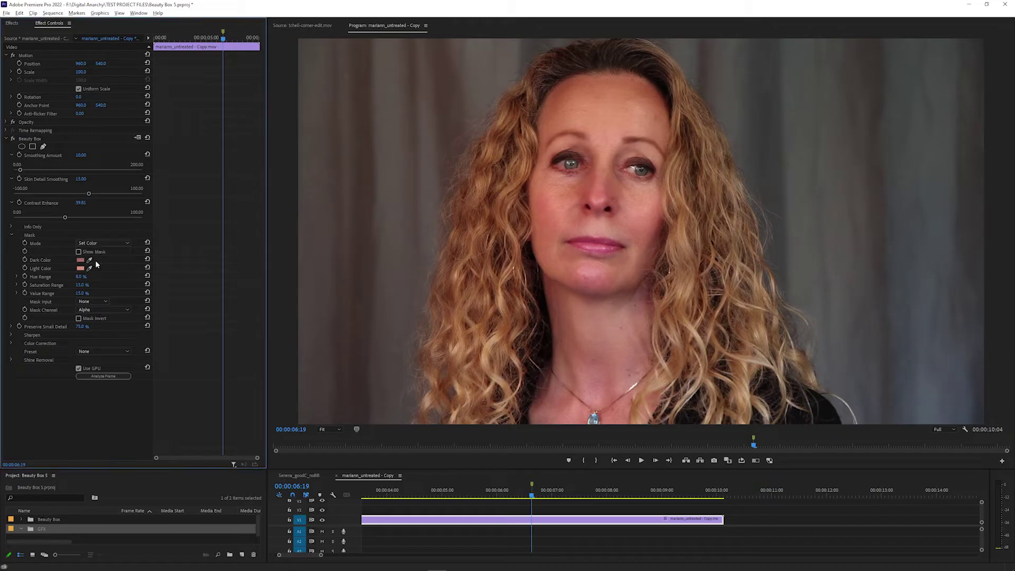
{"action": "left_click", "coordinate": [89, 259]}
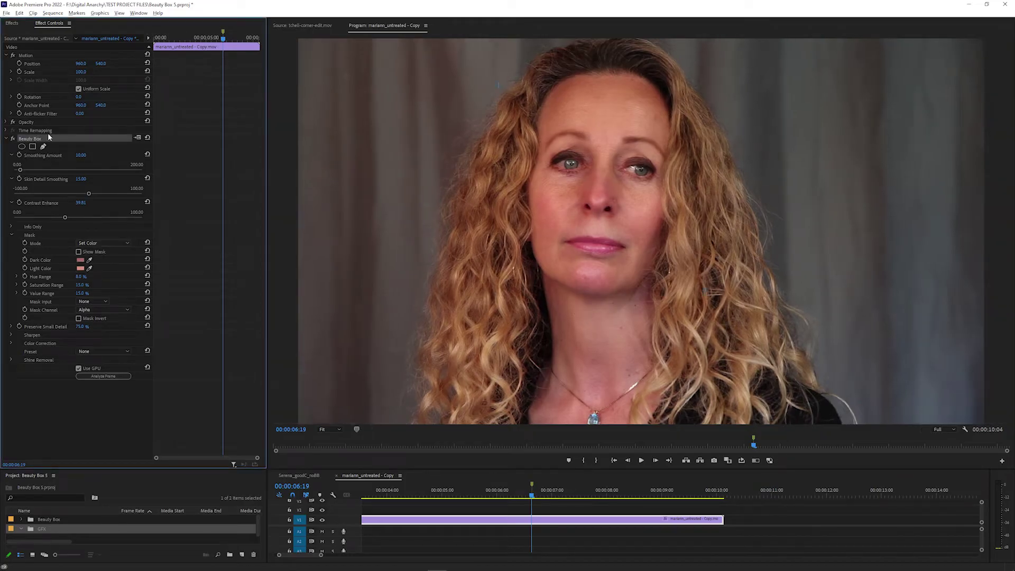
{"action": "left_click", "coordinate": [593, 233]}
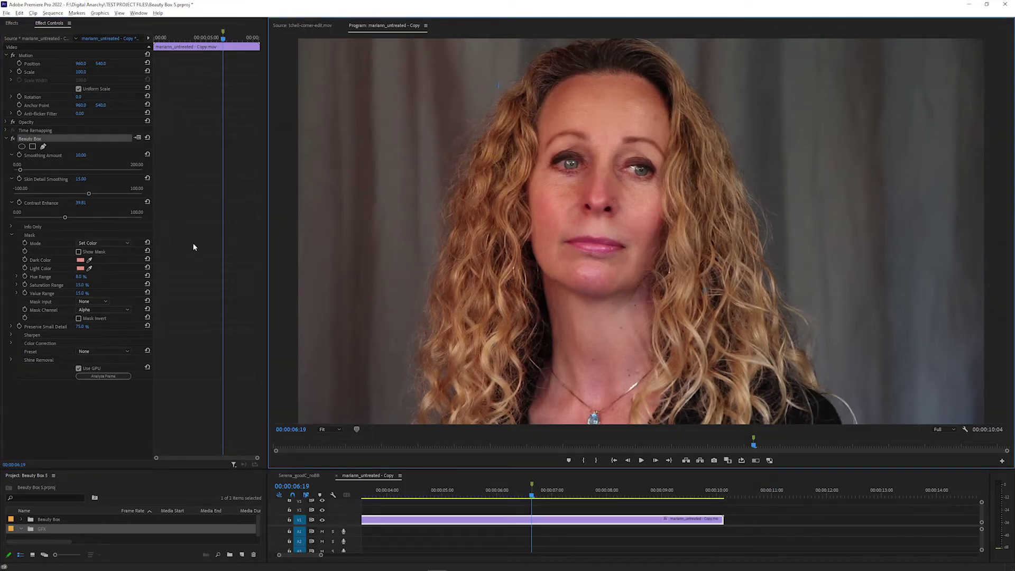
Show the black-and-white mask, add face and lip colours with Add Color, then analyze the frame.
{"action": "left_click", "coordinate": [78, 252]}
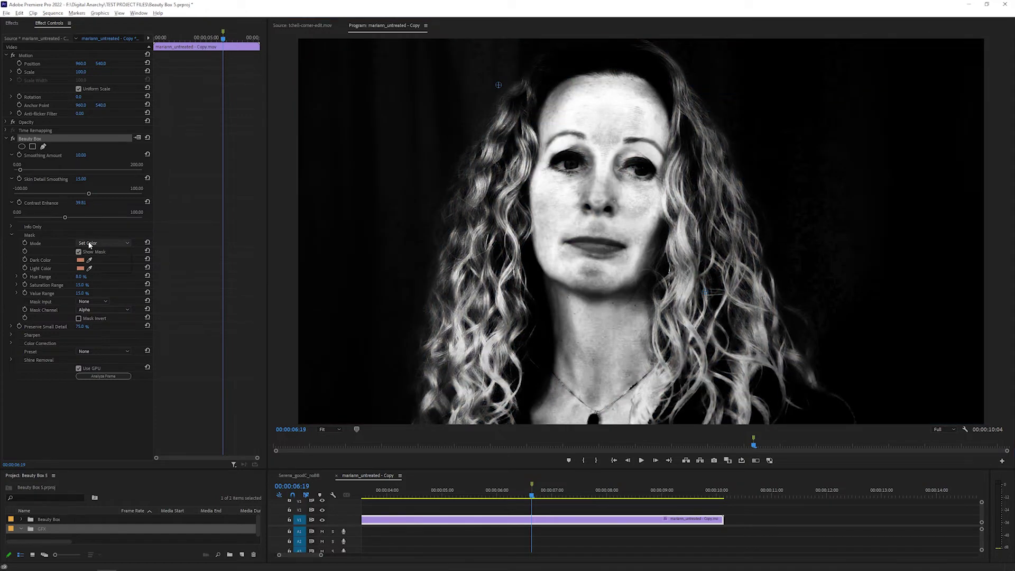
{"action": "left_click", "coordinate": [89, 244]}
{"action": "left_click", "coordinate": [87, 267]}
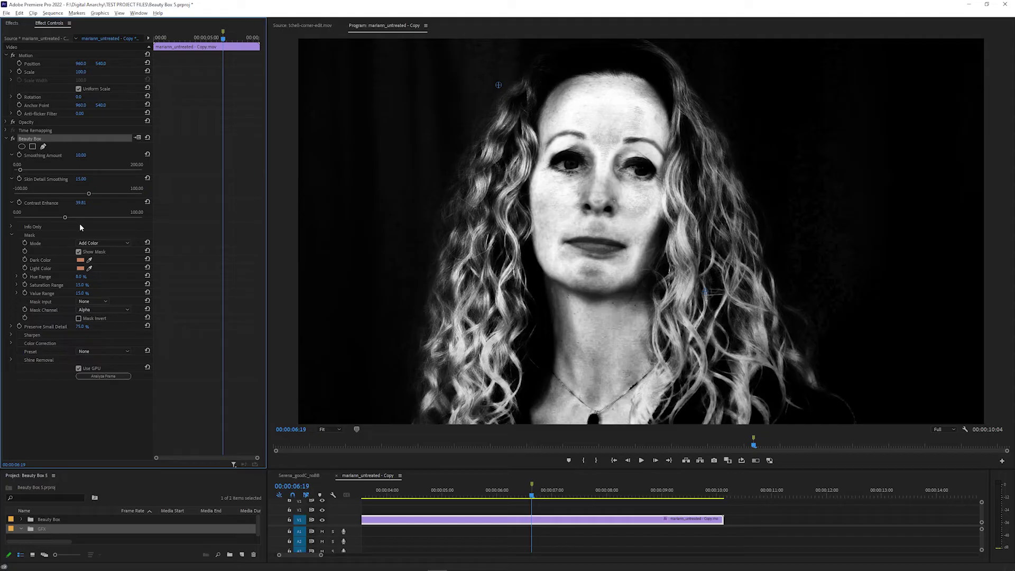
{"action": "left_click", "coordinate": [578, 190]}
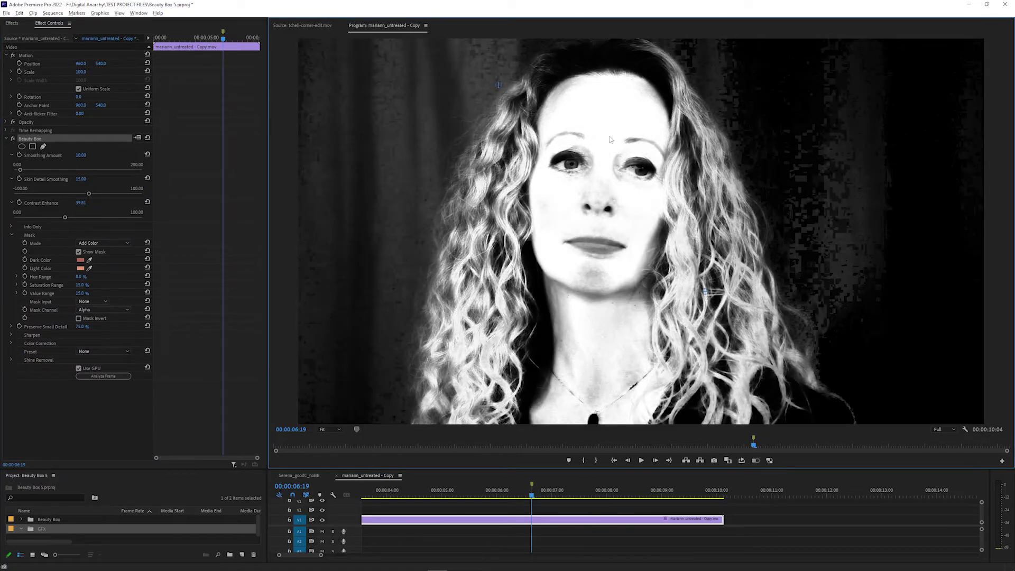
{"action": "left_click", "coordinate": [578, 217]}
{"action": "left_click", "coordinate": [125, 376]}
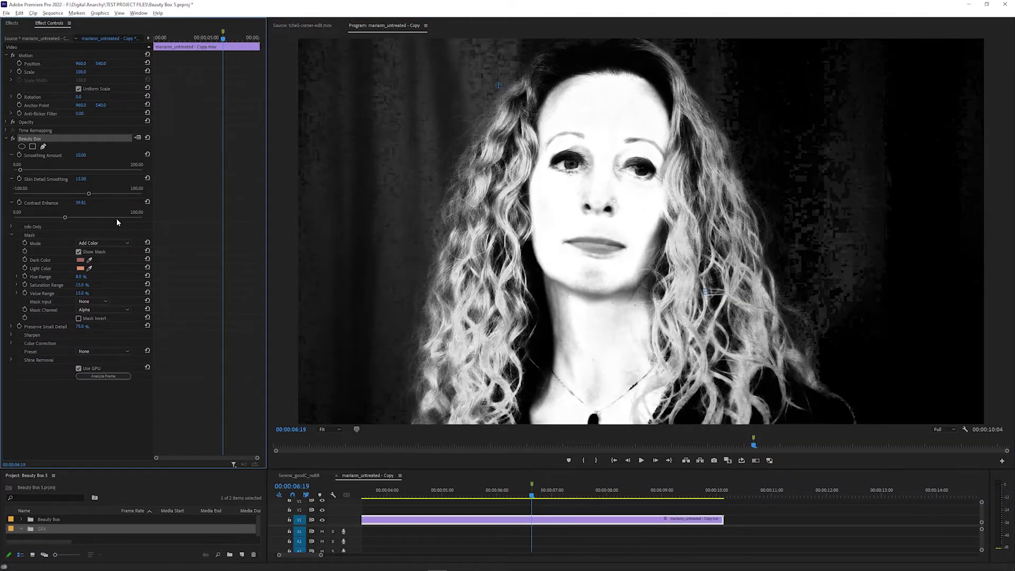
Reset the mask colour from her forehead, then add two more face colours with Add Color.
{"action": "left_click", "coordinate": [107, 242]}
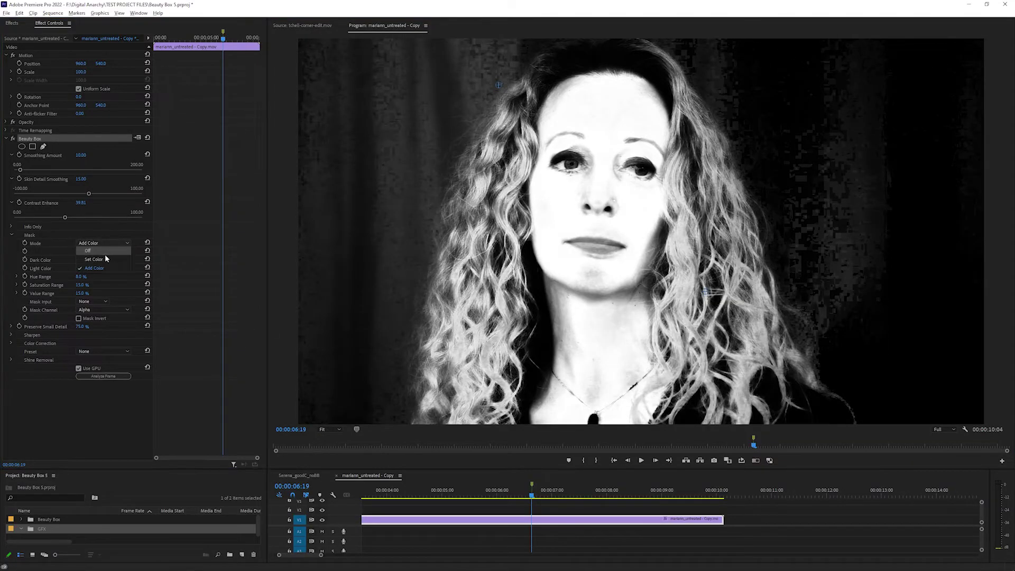
{"action": "left_click", "coordinate": [104, 255]}
{"action": "left_click", "coordinate": [610, 128]}
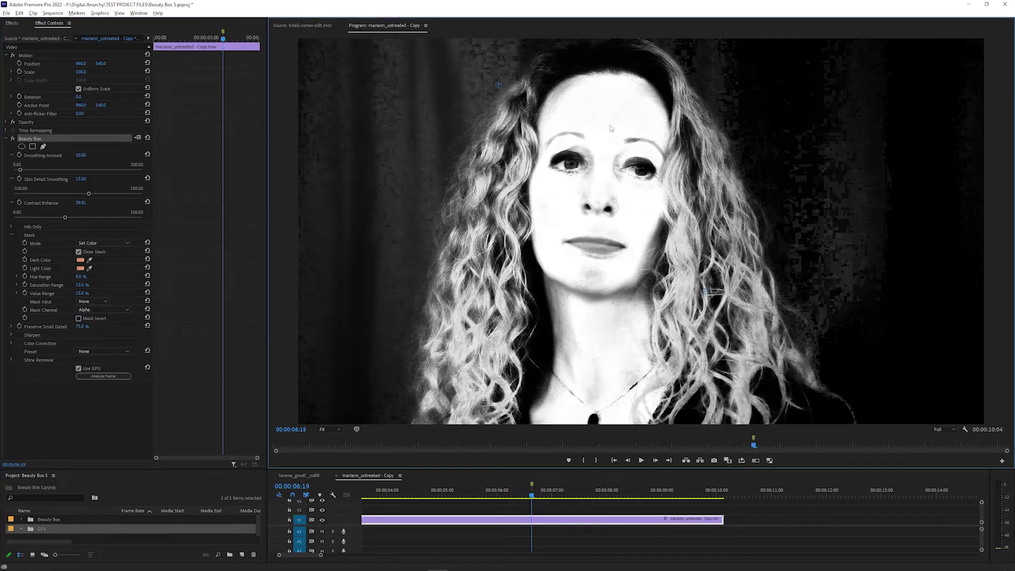
{"action": "left_click", "coordinate": [107, 242]}
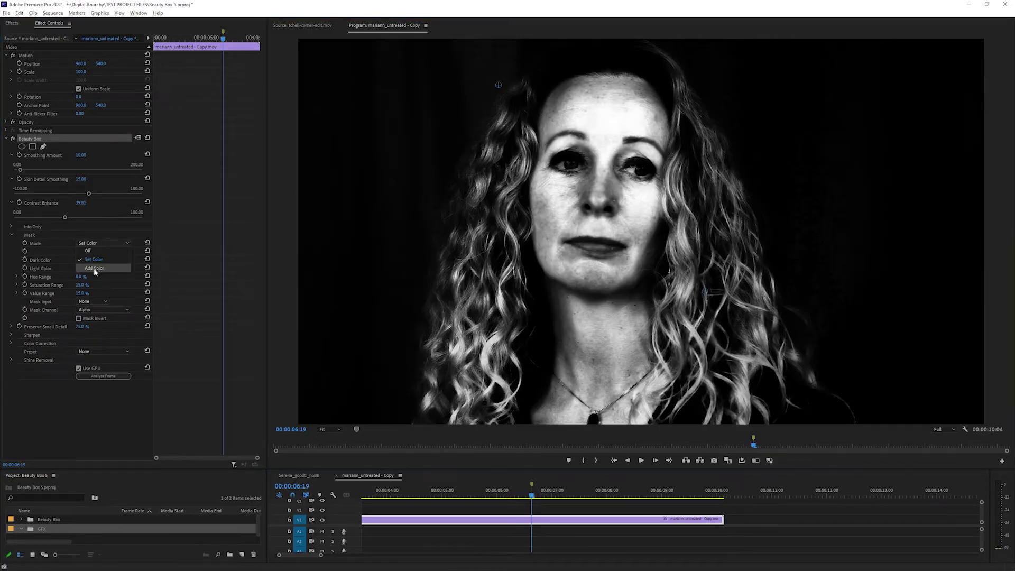
{"action": "left_click", "coordinate": [93, 268]}
{"action": "left_click", "coordinate": [563, 120]}
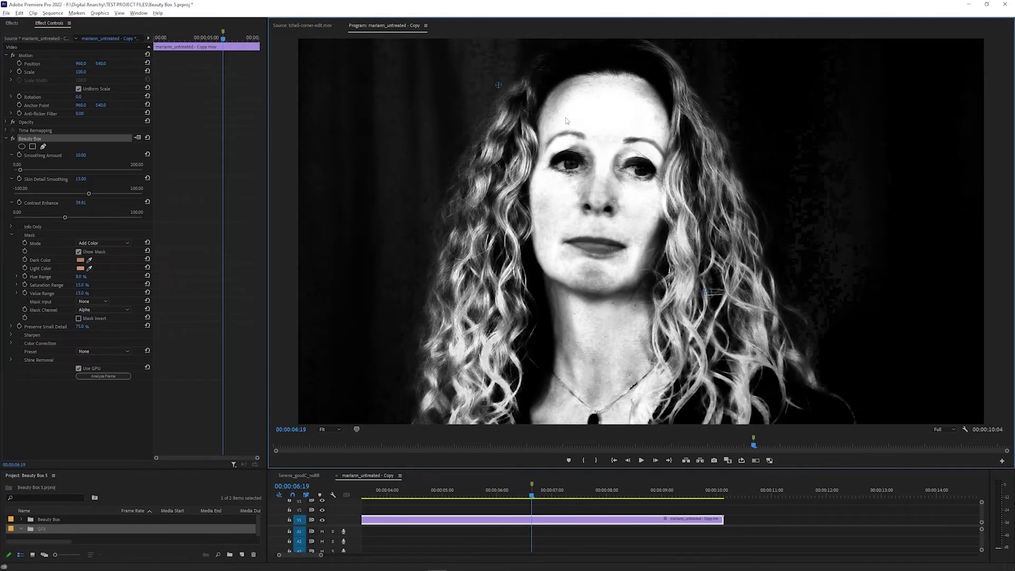
{"action": "left_click", "coordinate": [582, 190]}
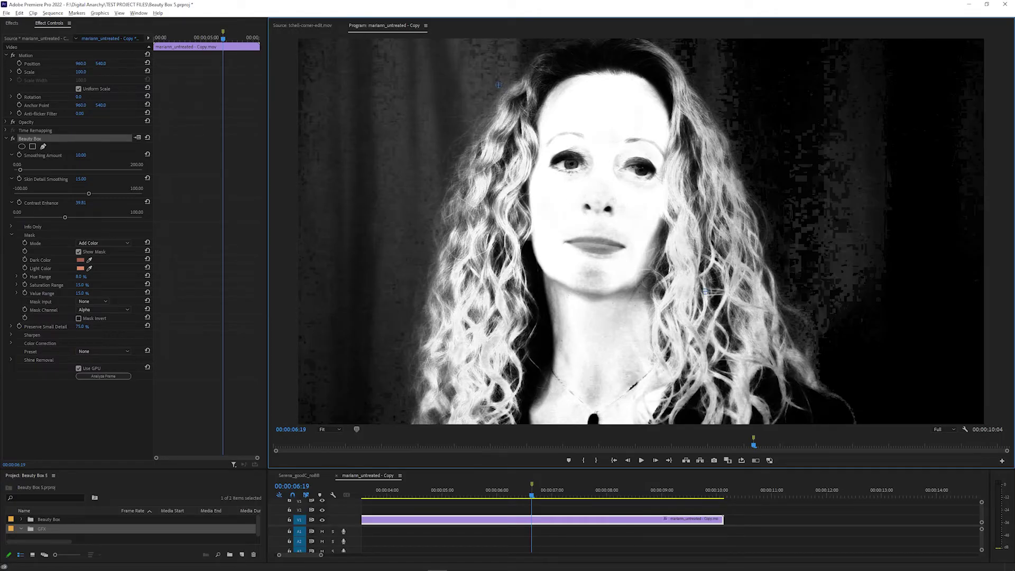
With Set Color and Beauty Box selected, resample skin tones from her face and forehead.
{"action": "left_click", "coordinate": [103, 242]}
{"action": "left_click", "coordinate": [92, 254]}
{"action": "left_click", "coordinate": [397, 240]}
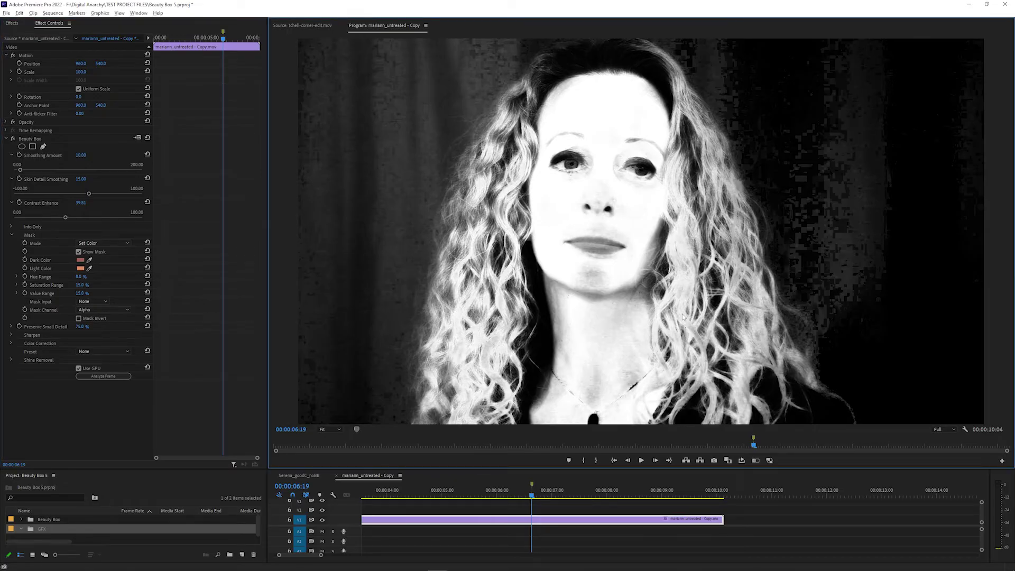
{"action": "left_click", "coordinate": [32, 139]}
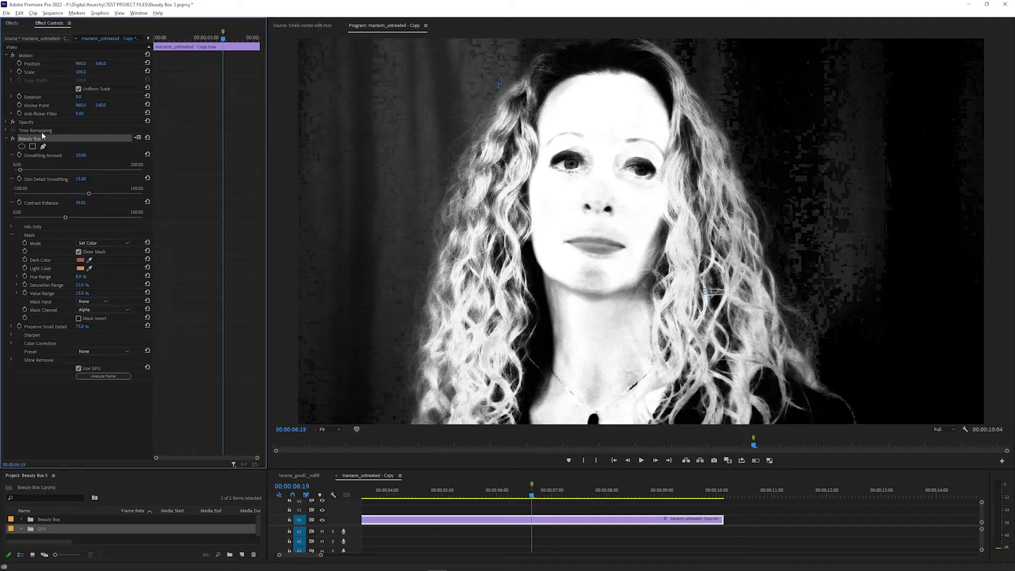
{"action": "left_click", "coordinate": [428, 205]}
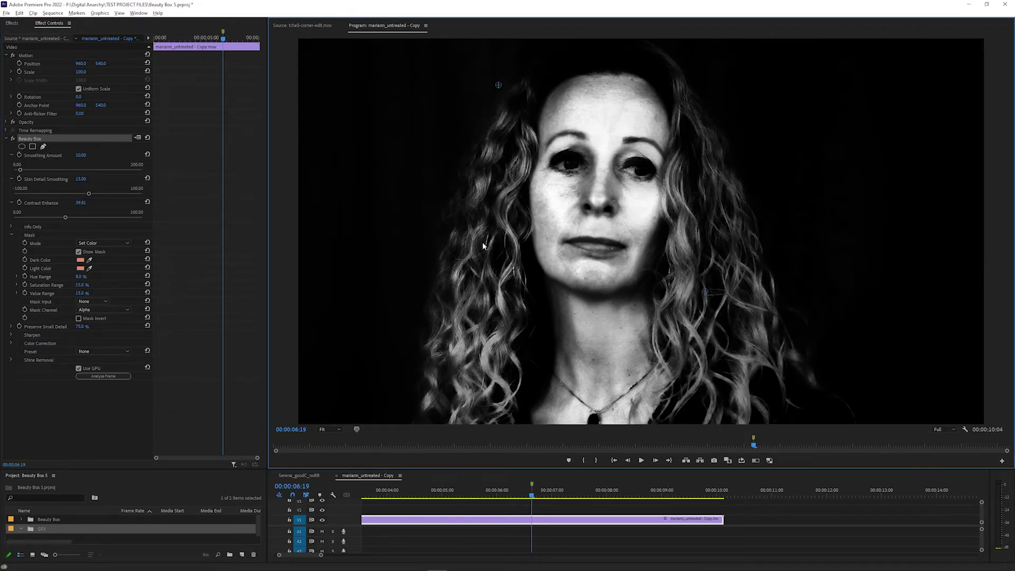
{"action": "left_click", "coordinate": [737, 178]}
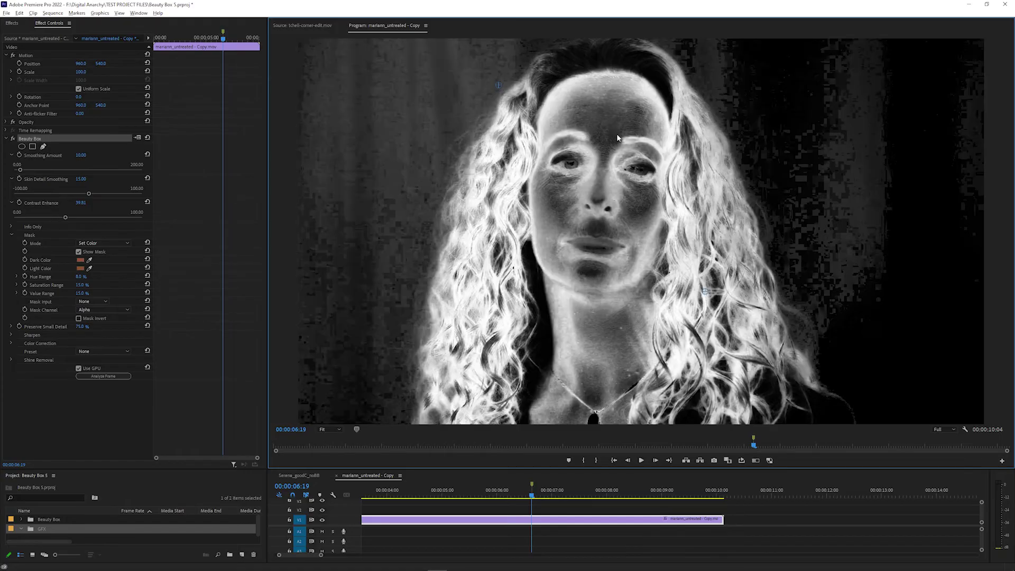
{"action": "left_click", "coordinate": [613, 135]}
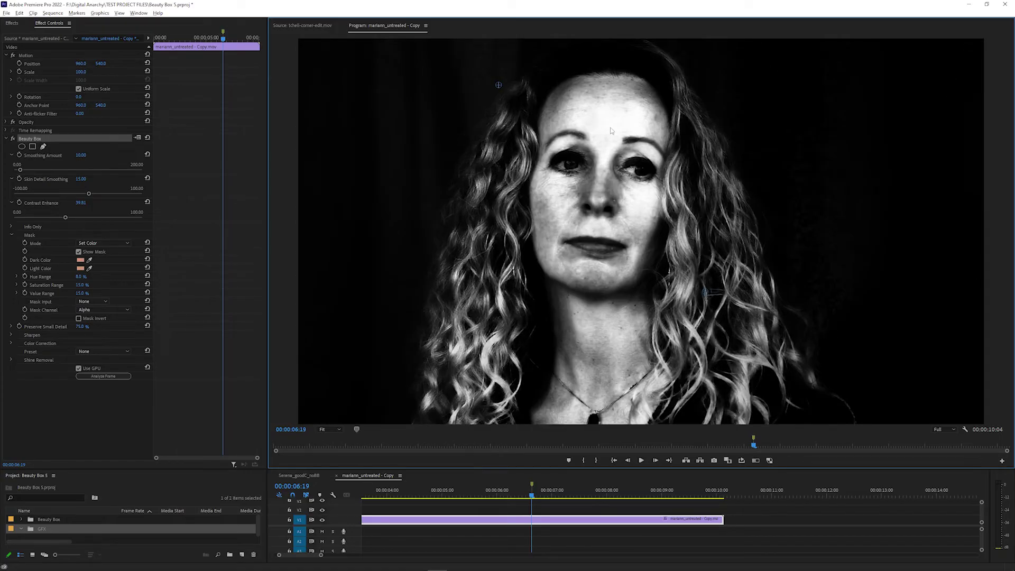
{"action": "left_click", "coordinate": [610, 130]}
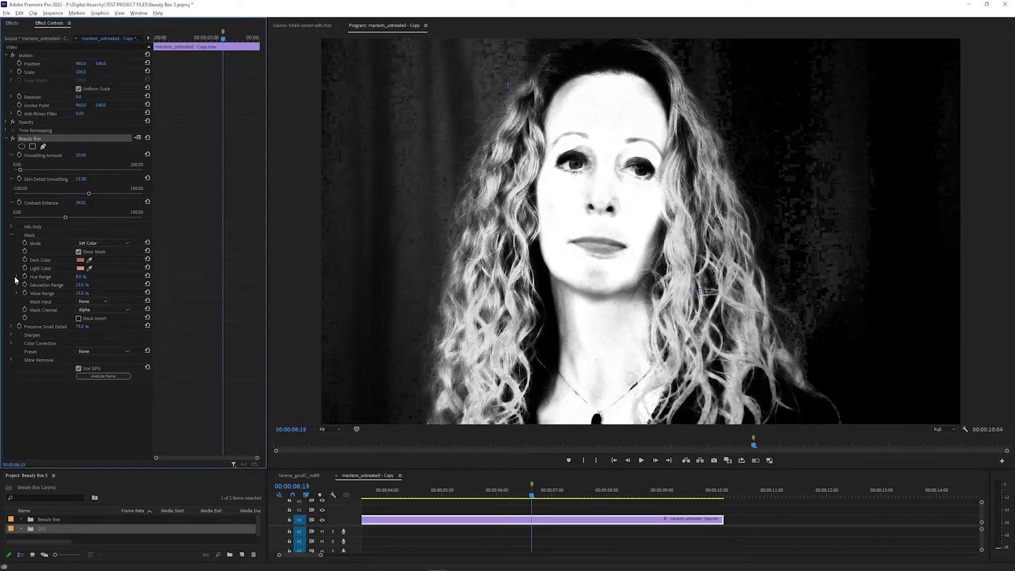
Narrow the mask ranges (Saturation 10.5%, Value 9.2%), reanalyze the frame, and turn off Show Mask.
{"action": "left_click", "coordinate": [17, 277]}
{"action": "left_click", "coordinate": [18, 301]}
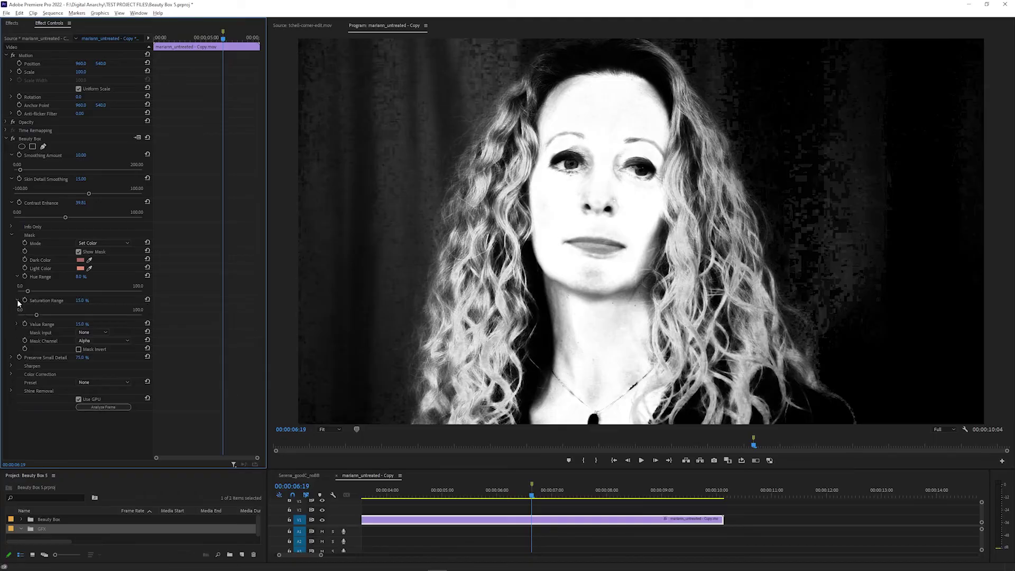
{"action": "left_click", "coordinate": [17, 324]}
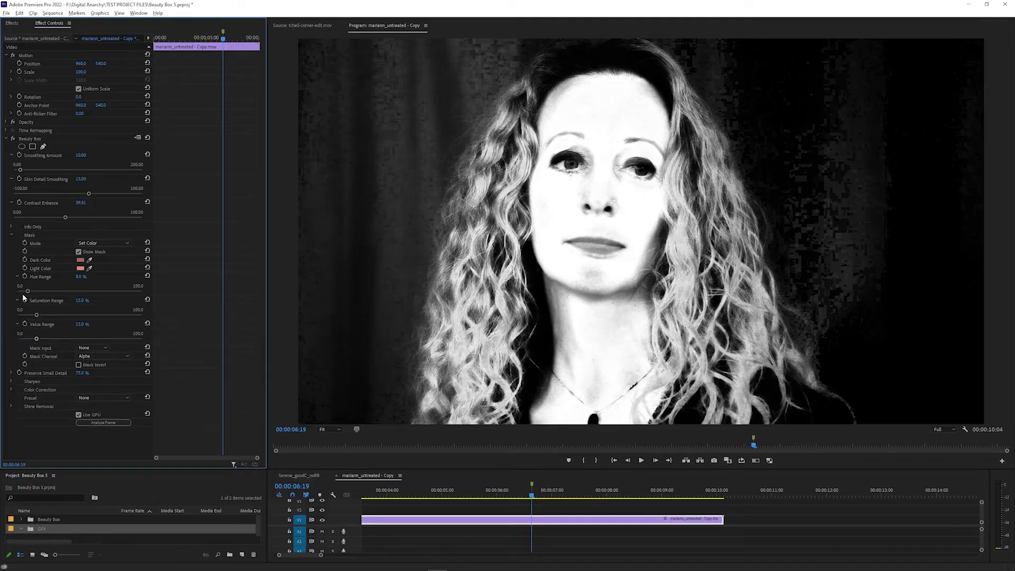
{"action": "left_click_drag", "start_coordinate": [28, 291], "coordinate": [29, 338]}
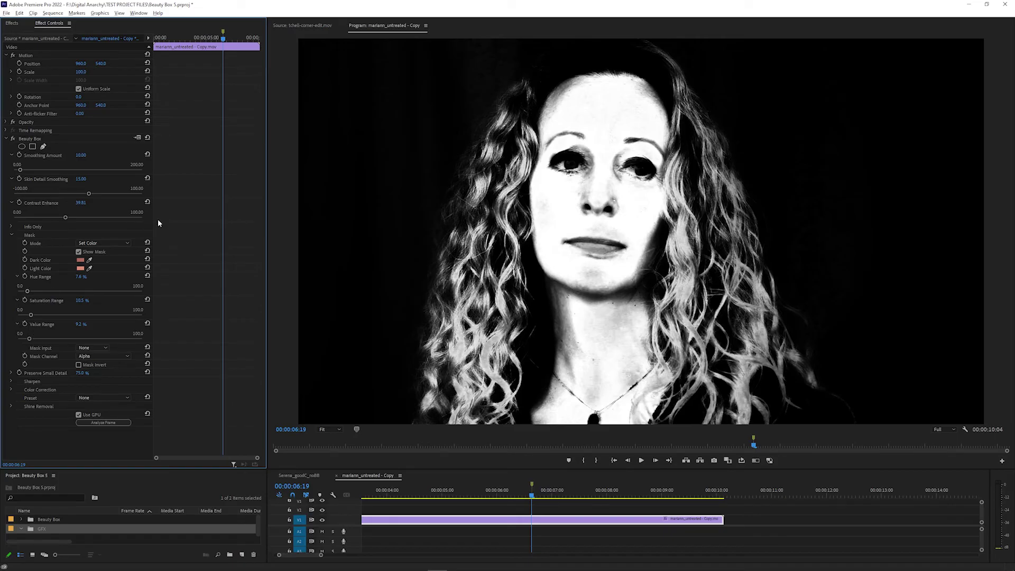
{"action": "left_click", "coordinate": [103, 423]}
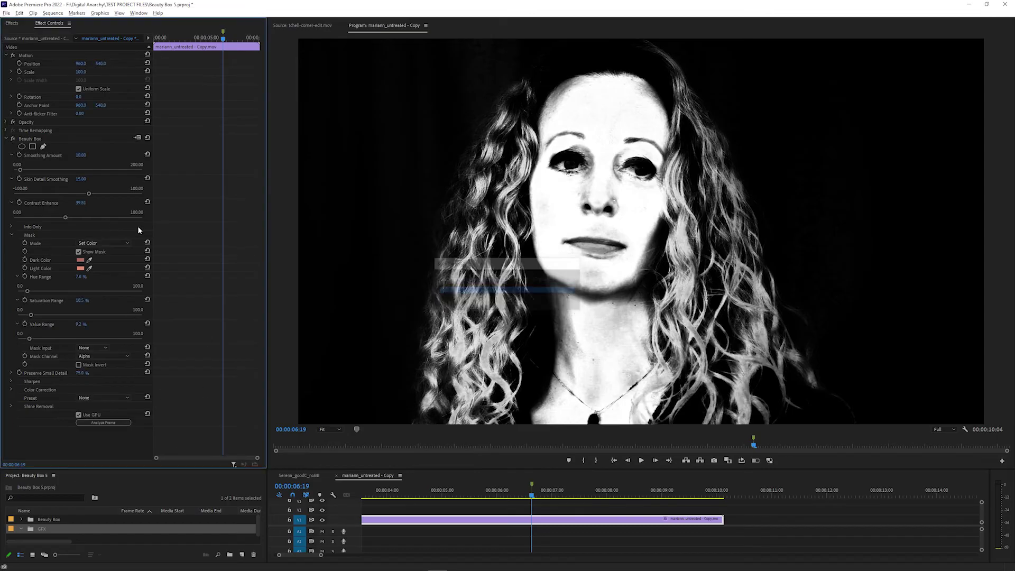
{"action": "left_click", "coordinate": [79, 252]}
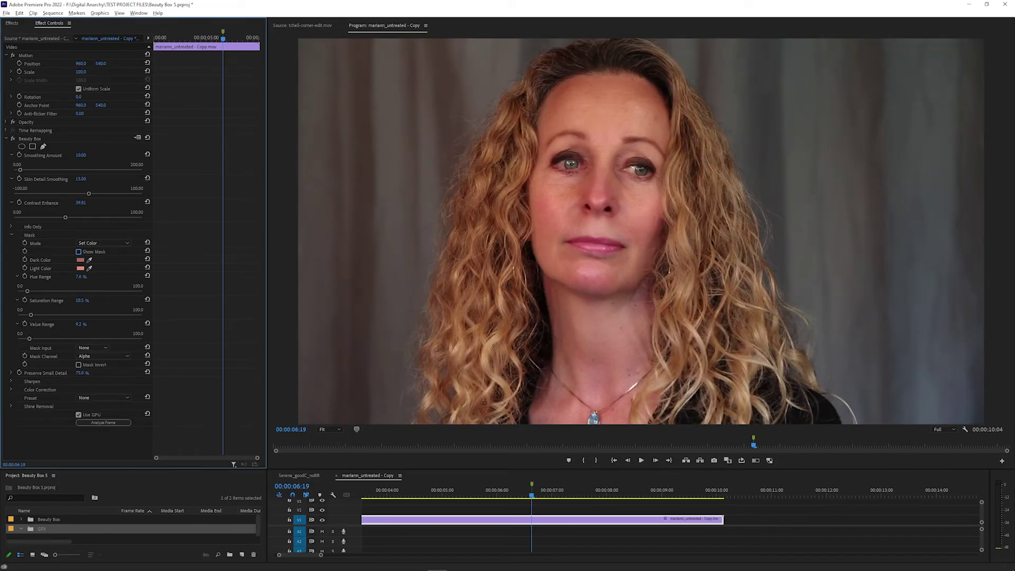
Expand Color Correction, toggle Use Mask, and try an Adjust Hue shift to -15.0°.
{"action": "left_click", "coordinate": [12, 390]}
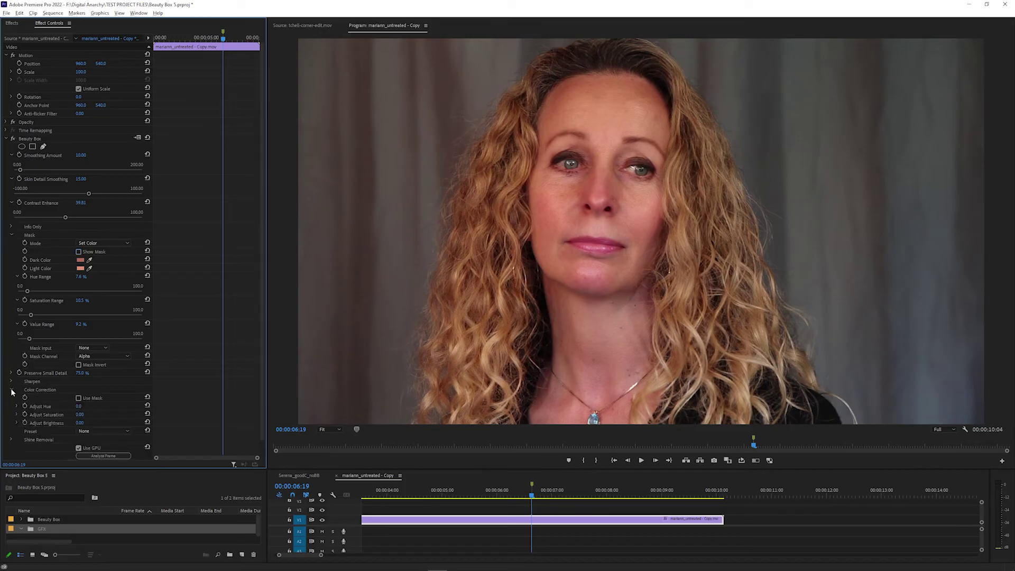
{"action": "scroll", "coordinate": [74, 382], "scroll_direction": "down", "scroll_amount": 1}
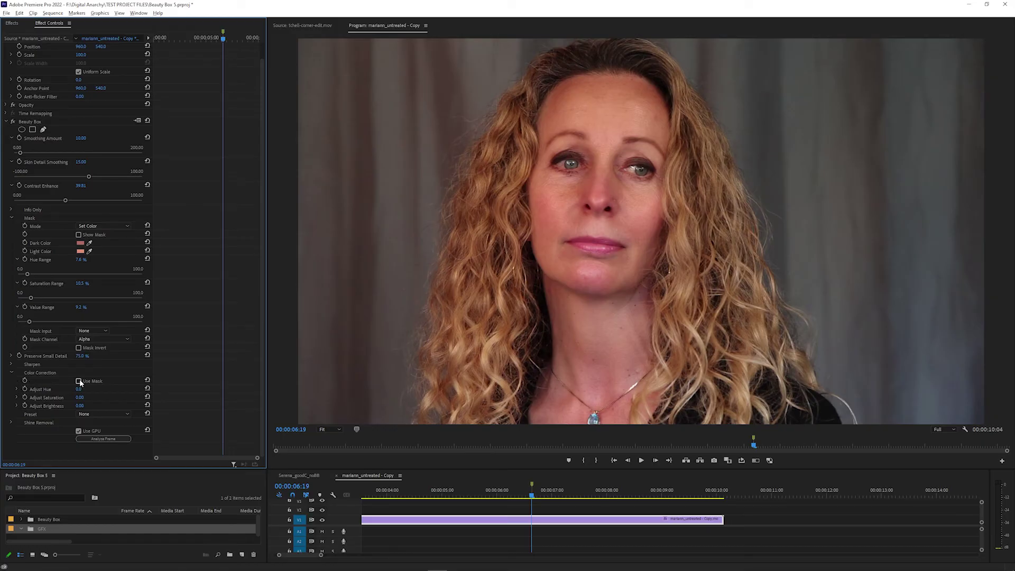
{"action": "left_click", "coordinate": [78, 381]}
{"action": "left_click", "coordinate": [17, 389]}
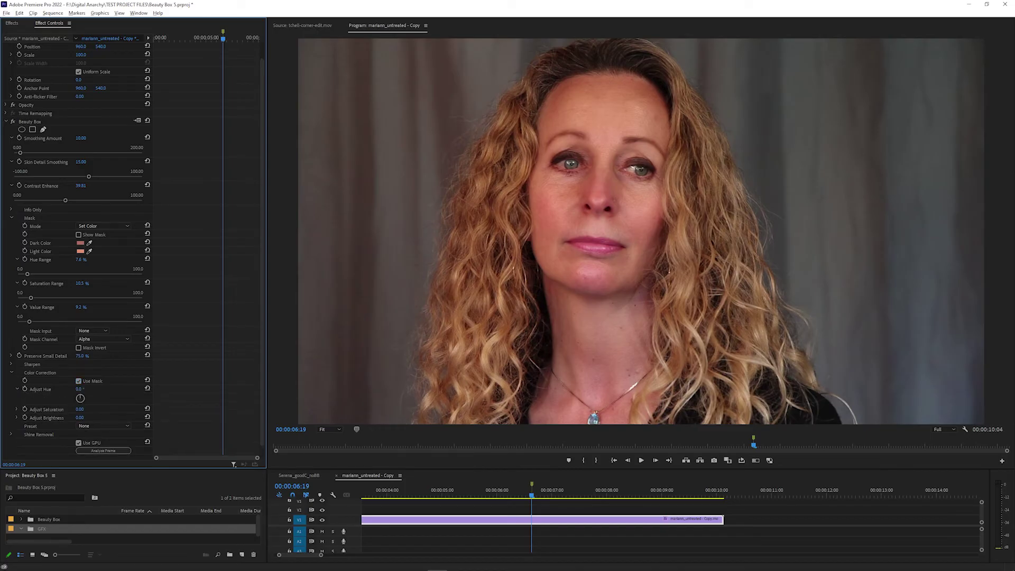
{"action": "left_click_drag", "start_coordinate": [80, 389], "coordinate": [63, 389]}
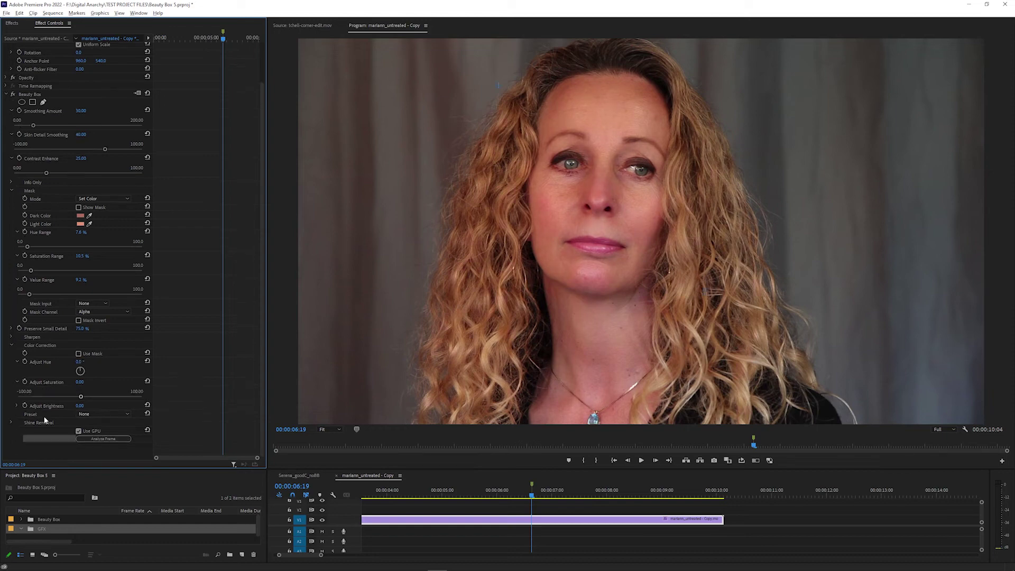
Try the Beauty Subdued and Blue Love presets on an earlier frame, then undo back to None.
{"action": "left_click", "coordinate": [91, 415]}
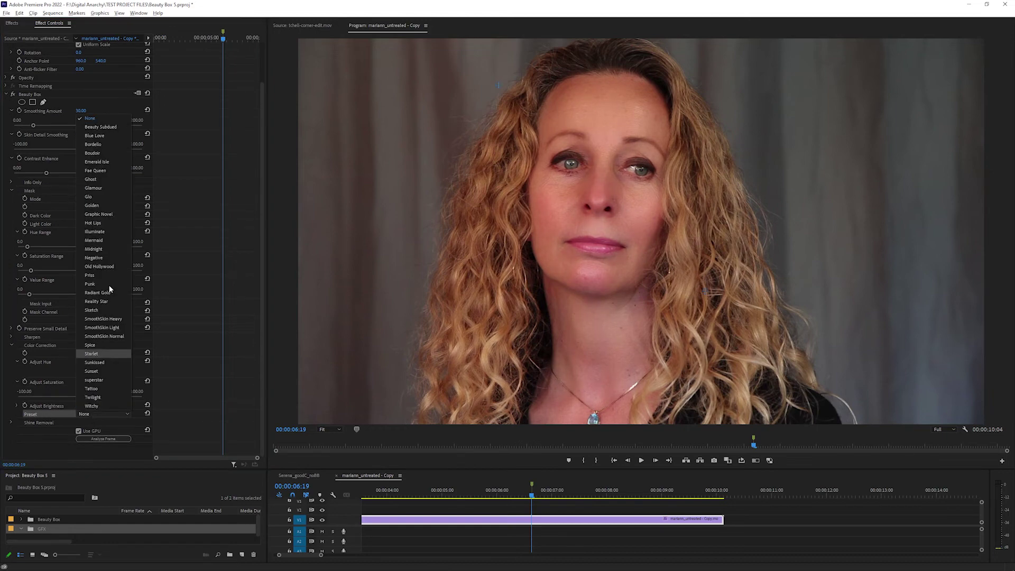
{"action": "left_click", "coordinate": [106, 127]}
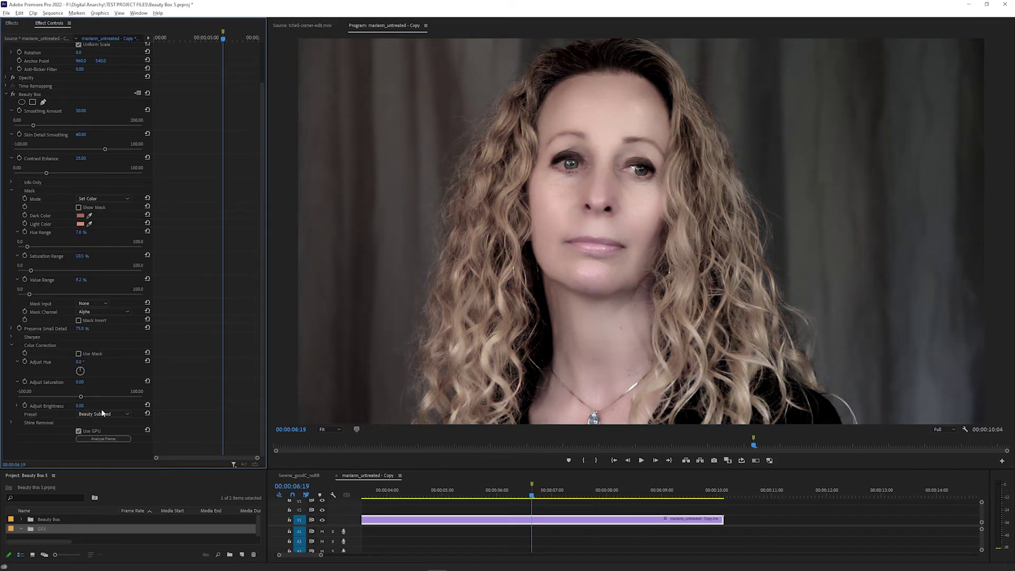
{"action": "left_click", "coordinate": [101, 414]}
{"action": "left_click", "coordinate": [96, 136]}
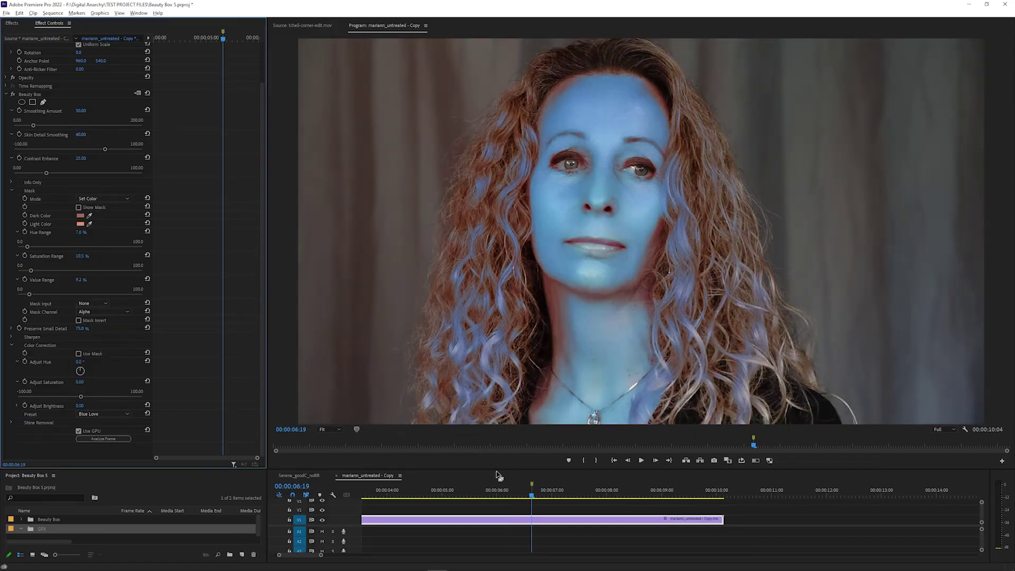
{"action": "mouse_move", "coordinate": [491, 492]}
{"action": "left_mouse_down"}
{"action": "mouse_move", "coordinate": [415, 491]}
{"action": "mouse_move", "coordinate": [626, 477]}
{"action": "mouse_move", "coordinate": [530, 481]}
{"action": "left_mouse_up"}
{"action": "key", "text": "ctrl+z"}
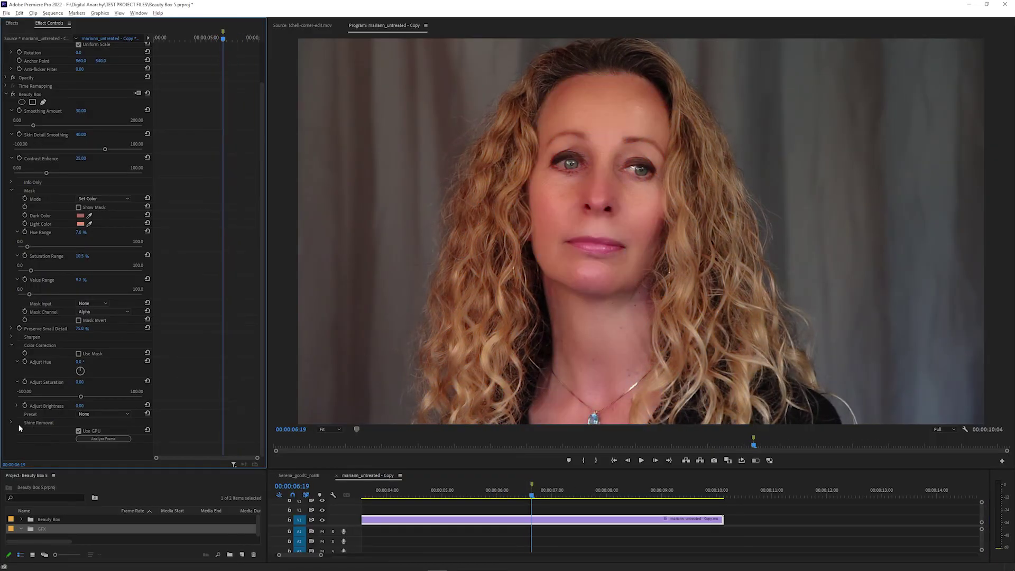
Expand Shine Removal, drag the Amount slider as a trial, then reset Amount to 0.00.
{"action": "left_click", "coordinate": [11, 422]}
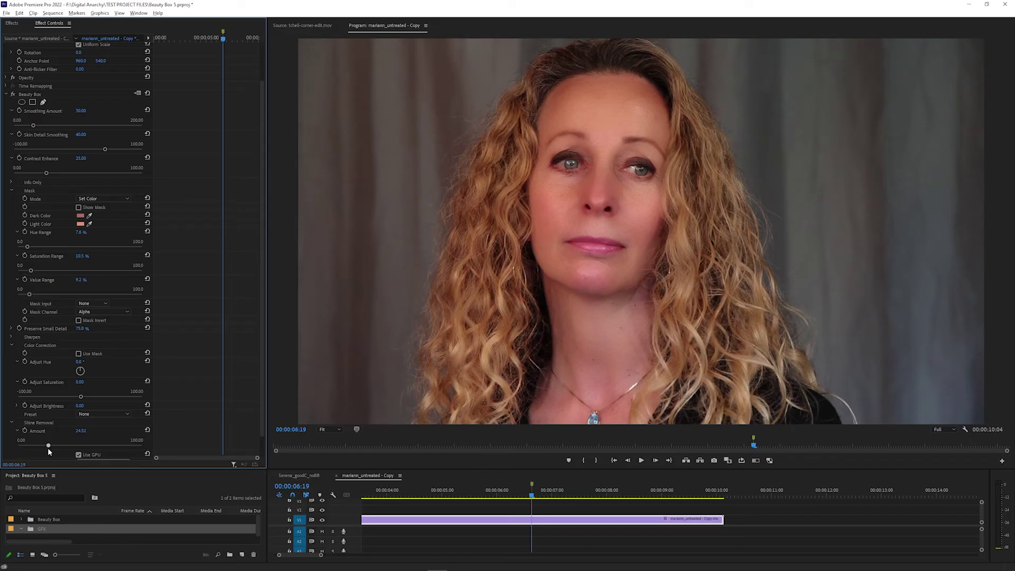
{"action": "left_click_drag", "start_coordinate": [151, 450], "coordinate": [29, 455]}
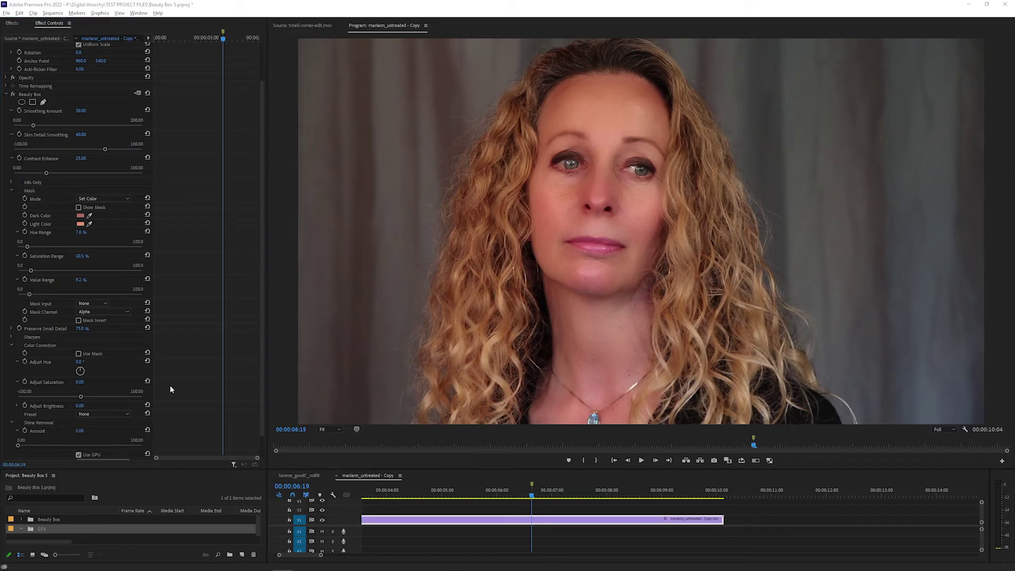
{"action": "left_click", "coordinate": [147, 429]}
{"action": "scroll", "coordinate": [147, 429], "scroll_direction": "down", "scroll_amount": 1}
{"action": "left_click", "coordinate": [83, 438]}
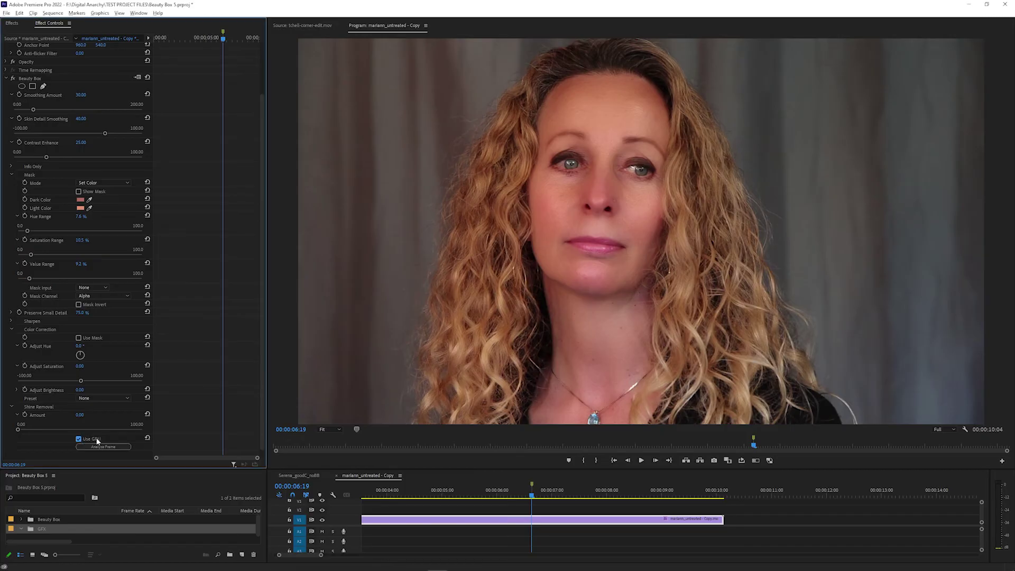